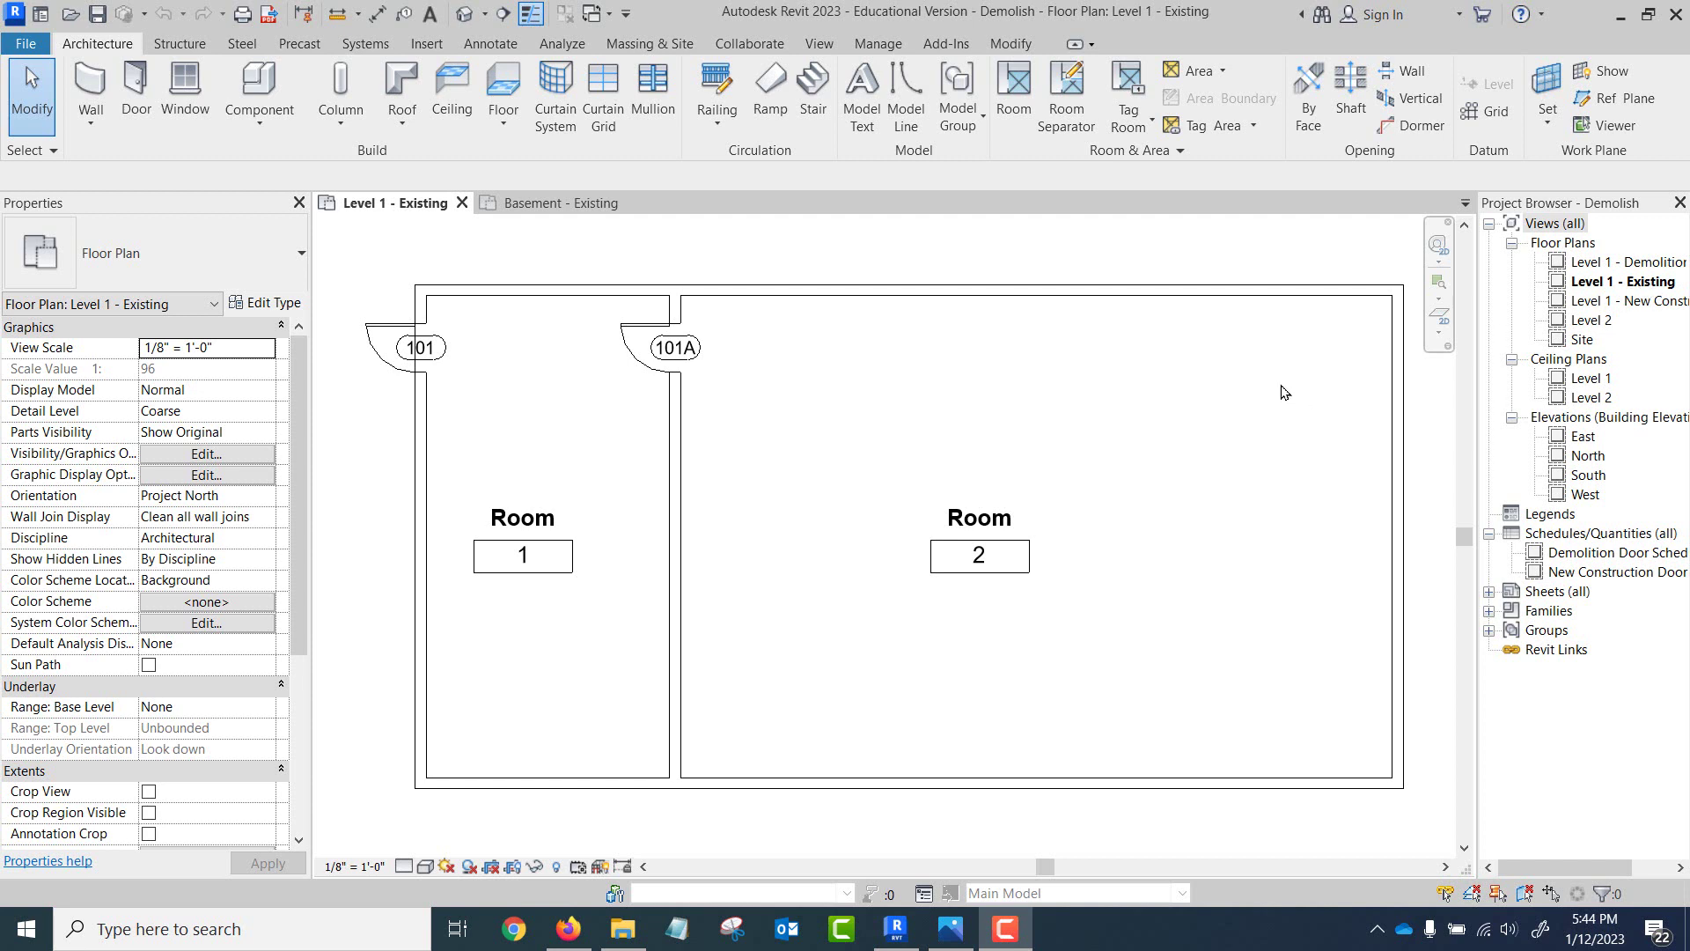
- Inspect the Room 1–Room 2 wall, then open Level 1 - Demolition with Properties scrolled to Phasing
{"action": "scroll", "coordinate": [150, 646], "scroll_direction": "down", "scroll_amount": 5}
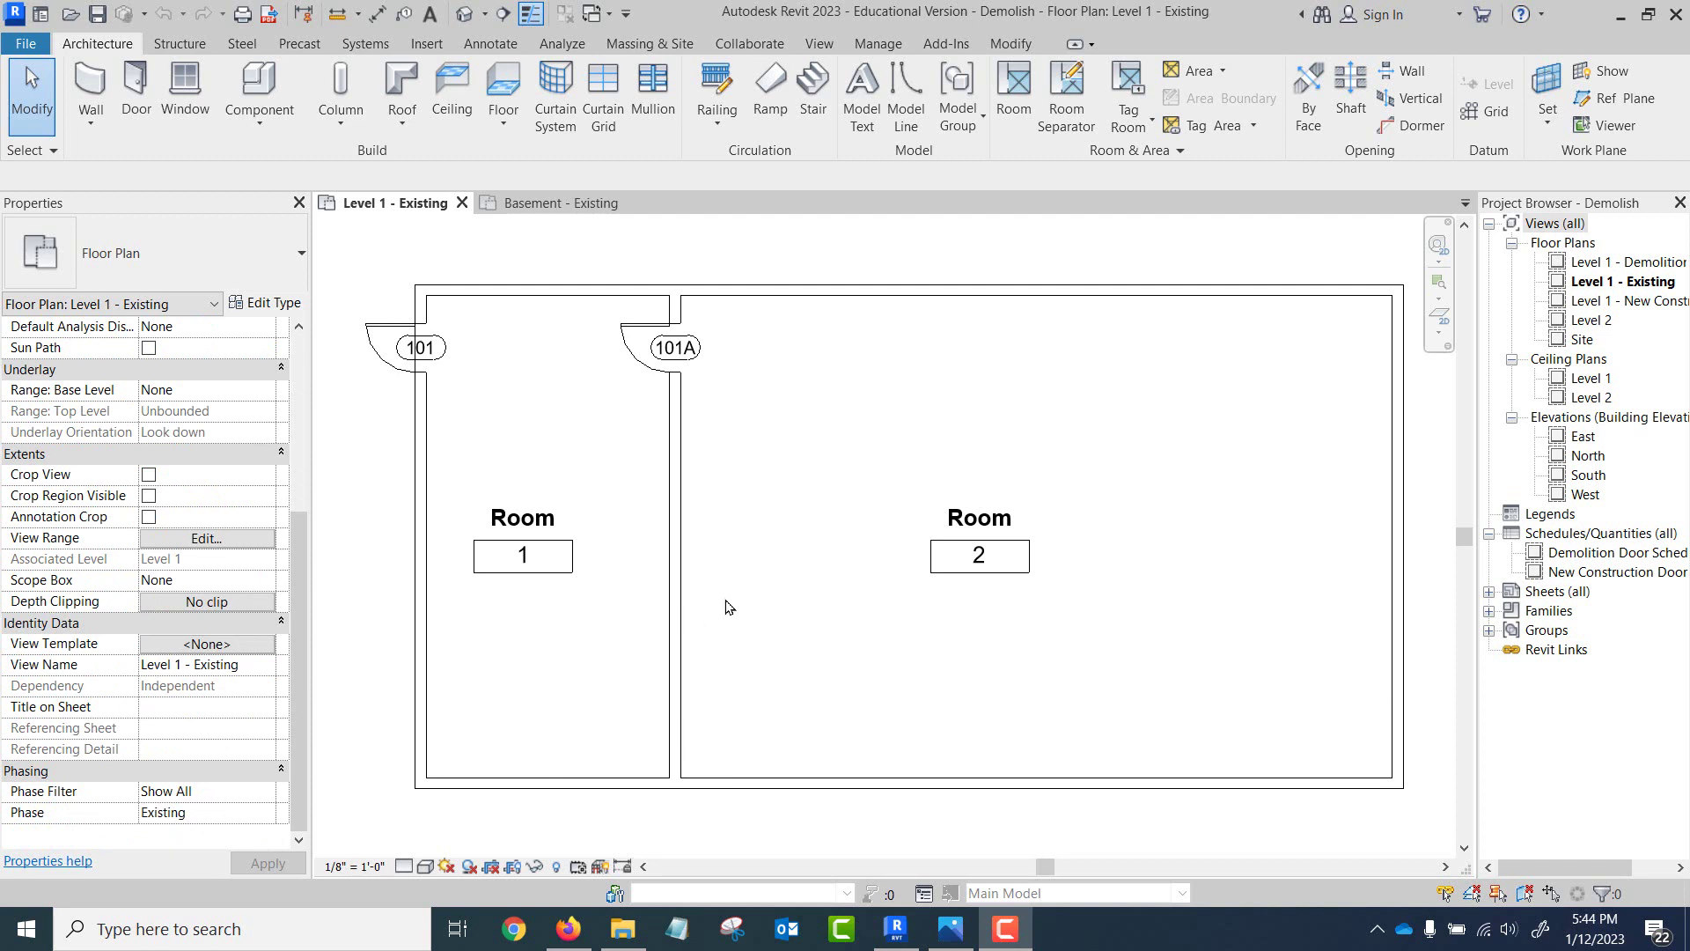
{"action": "left_click", "coordinate": [683, 609]}
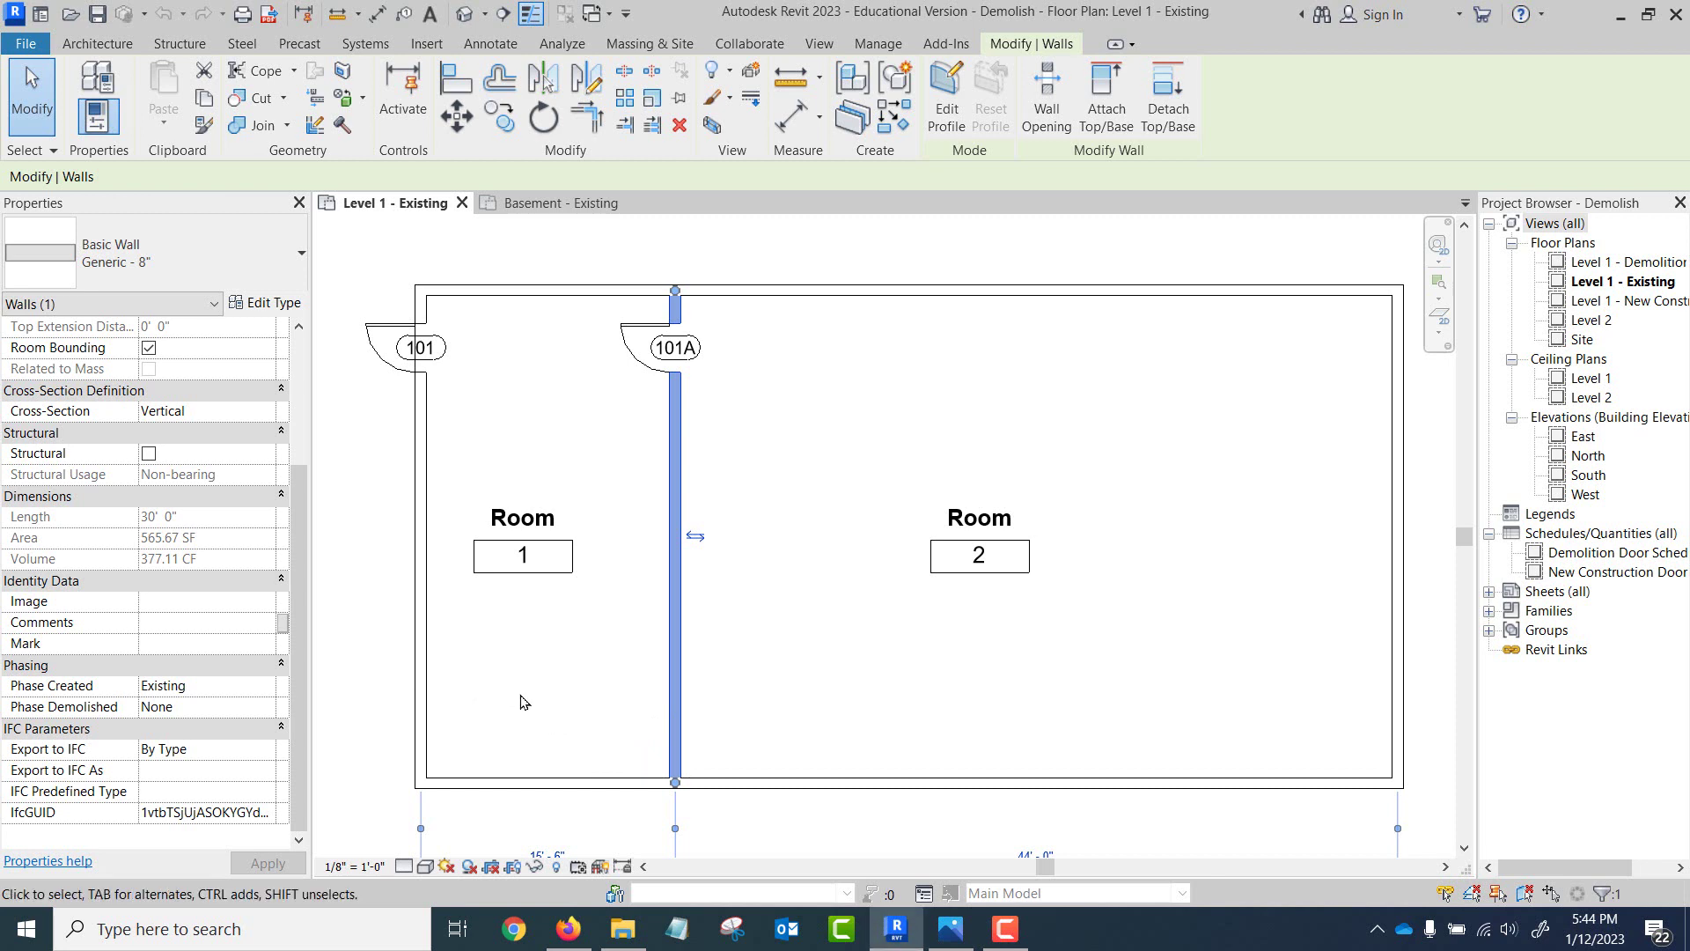
{"action": "key", "text": "Escape"}
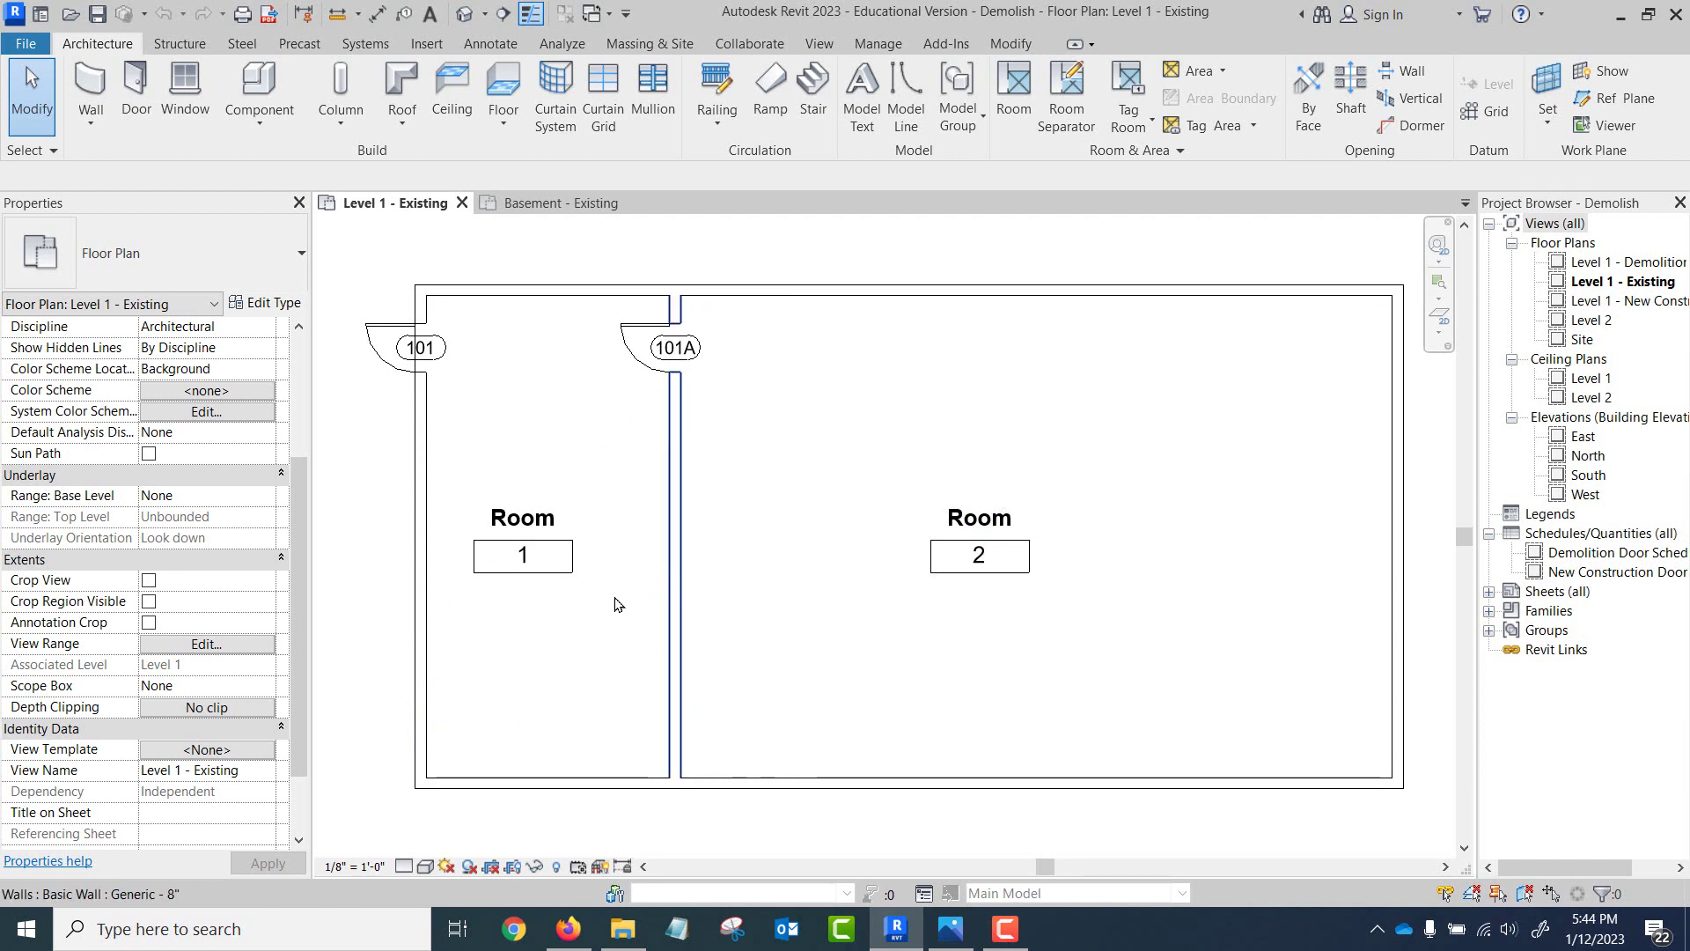
{"action": "scroll", "coordinate": [131, 796], "scroll_direction": "down", "scroll_amount": 5}
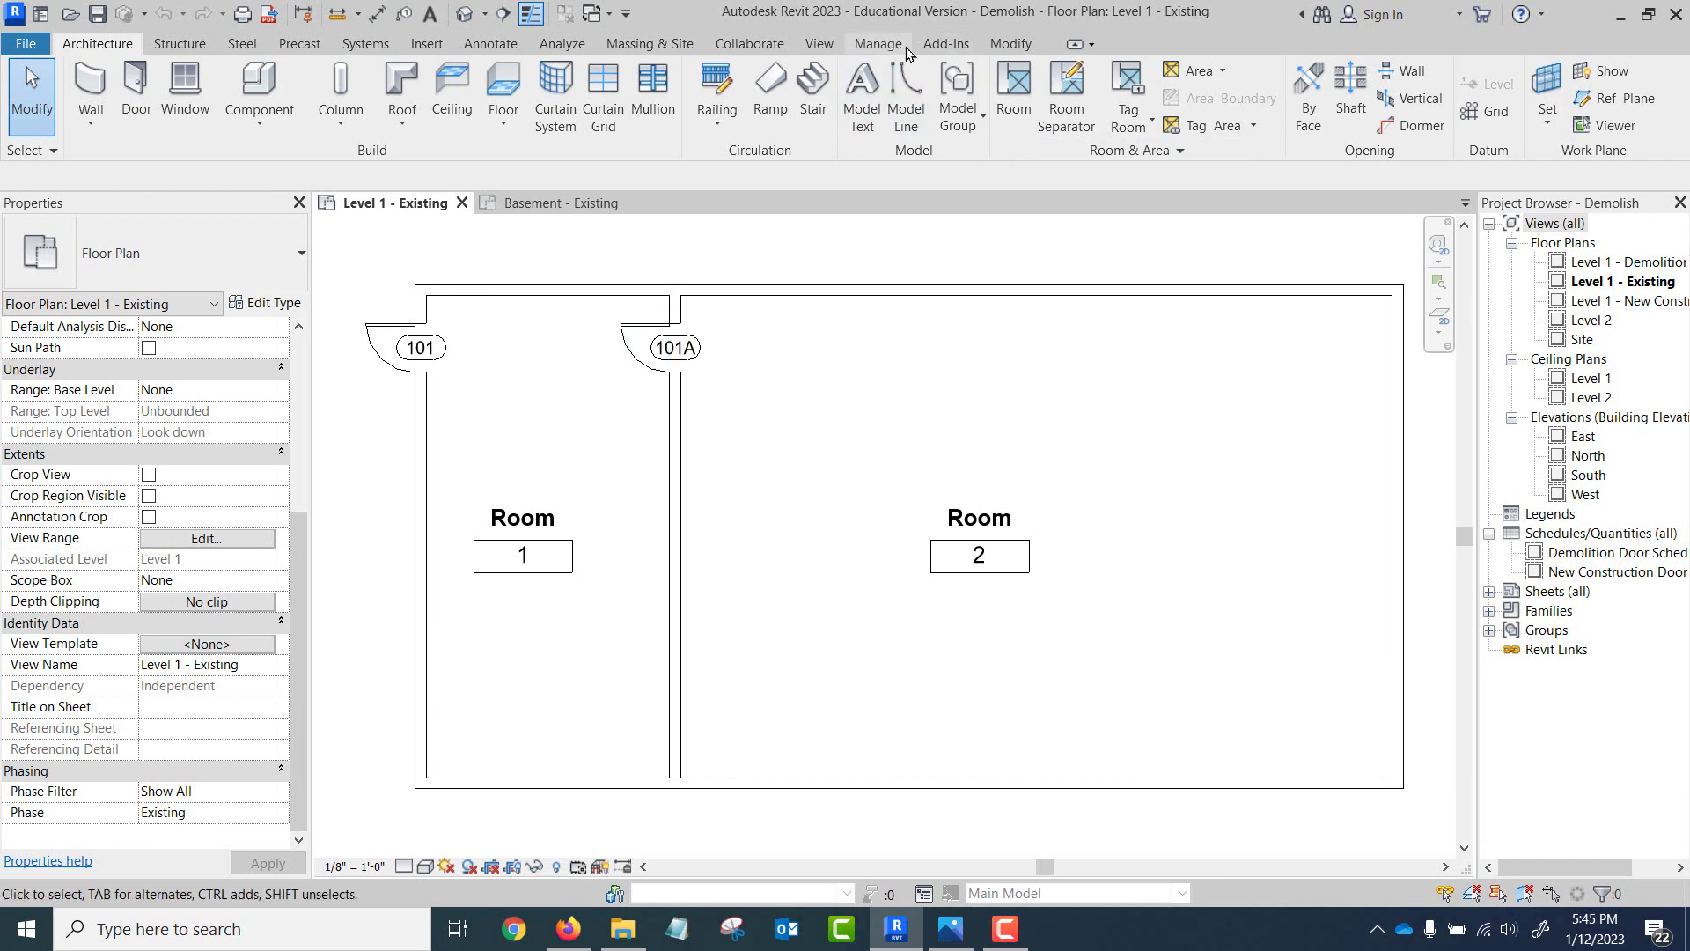
{"action": "left_click", "coordinate": [1021, 46]}
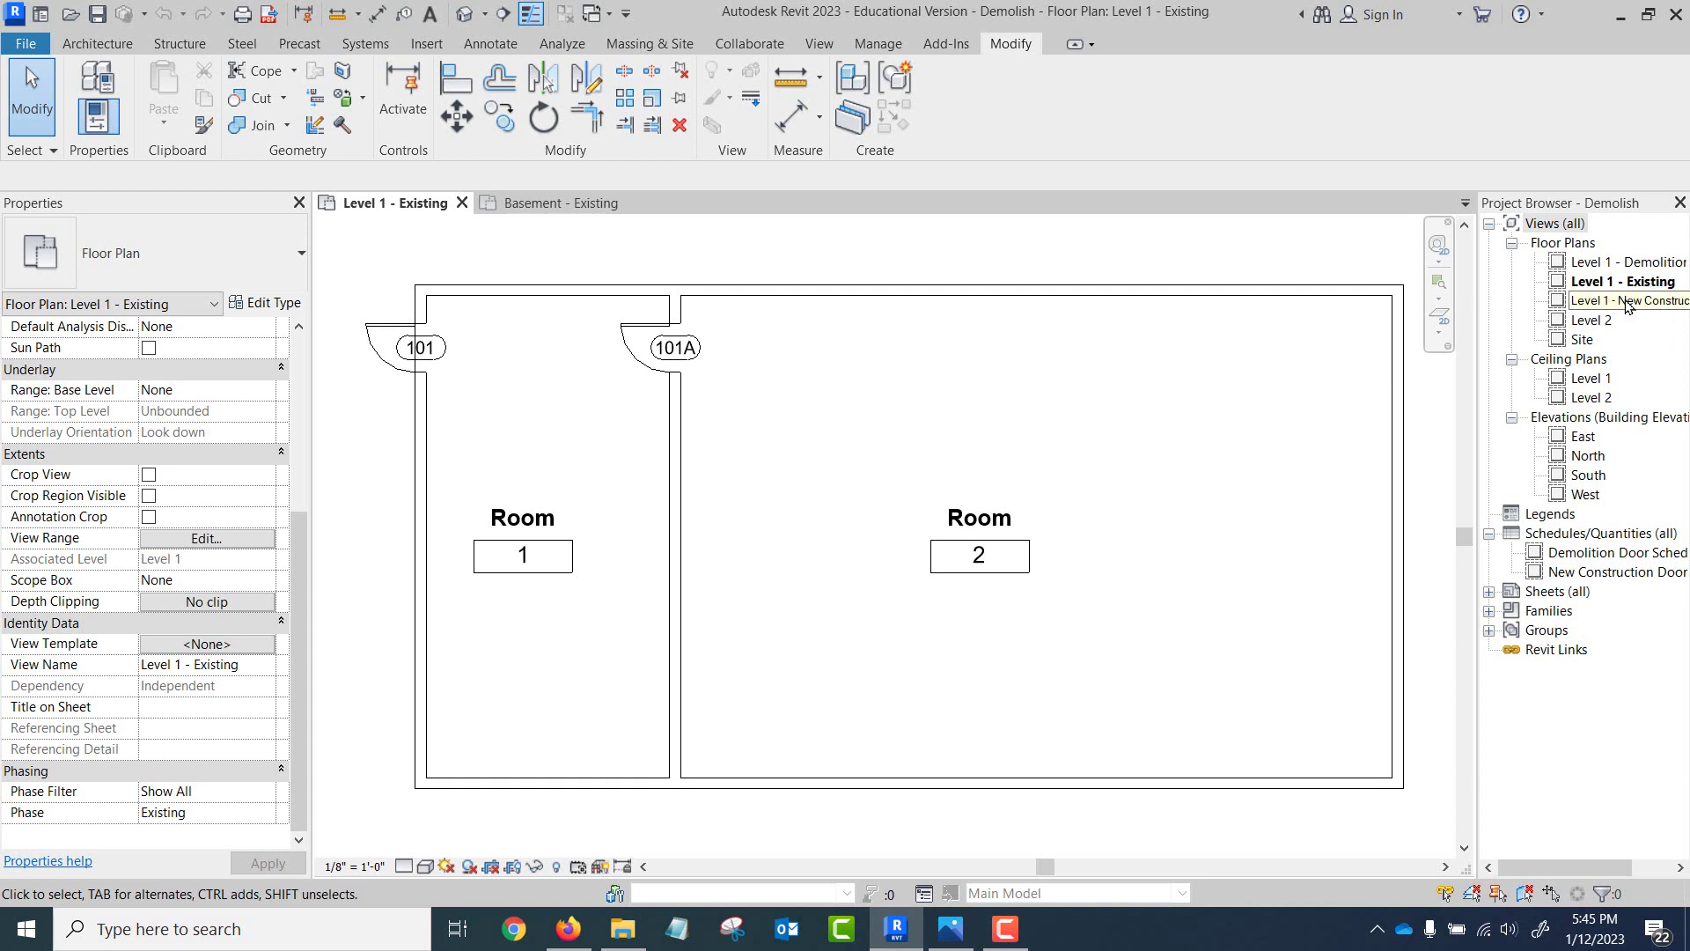
{"action": "left_click", "coordinate": [675, 484]}
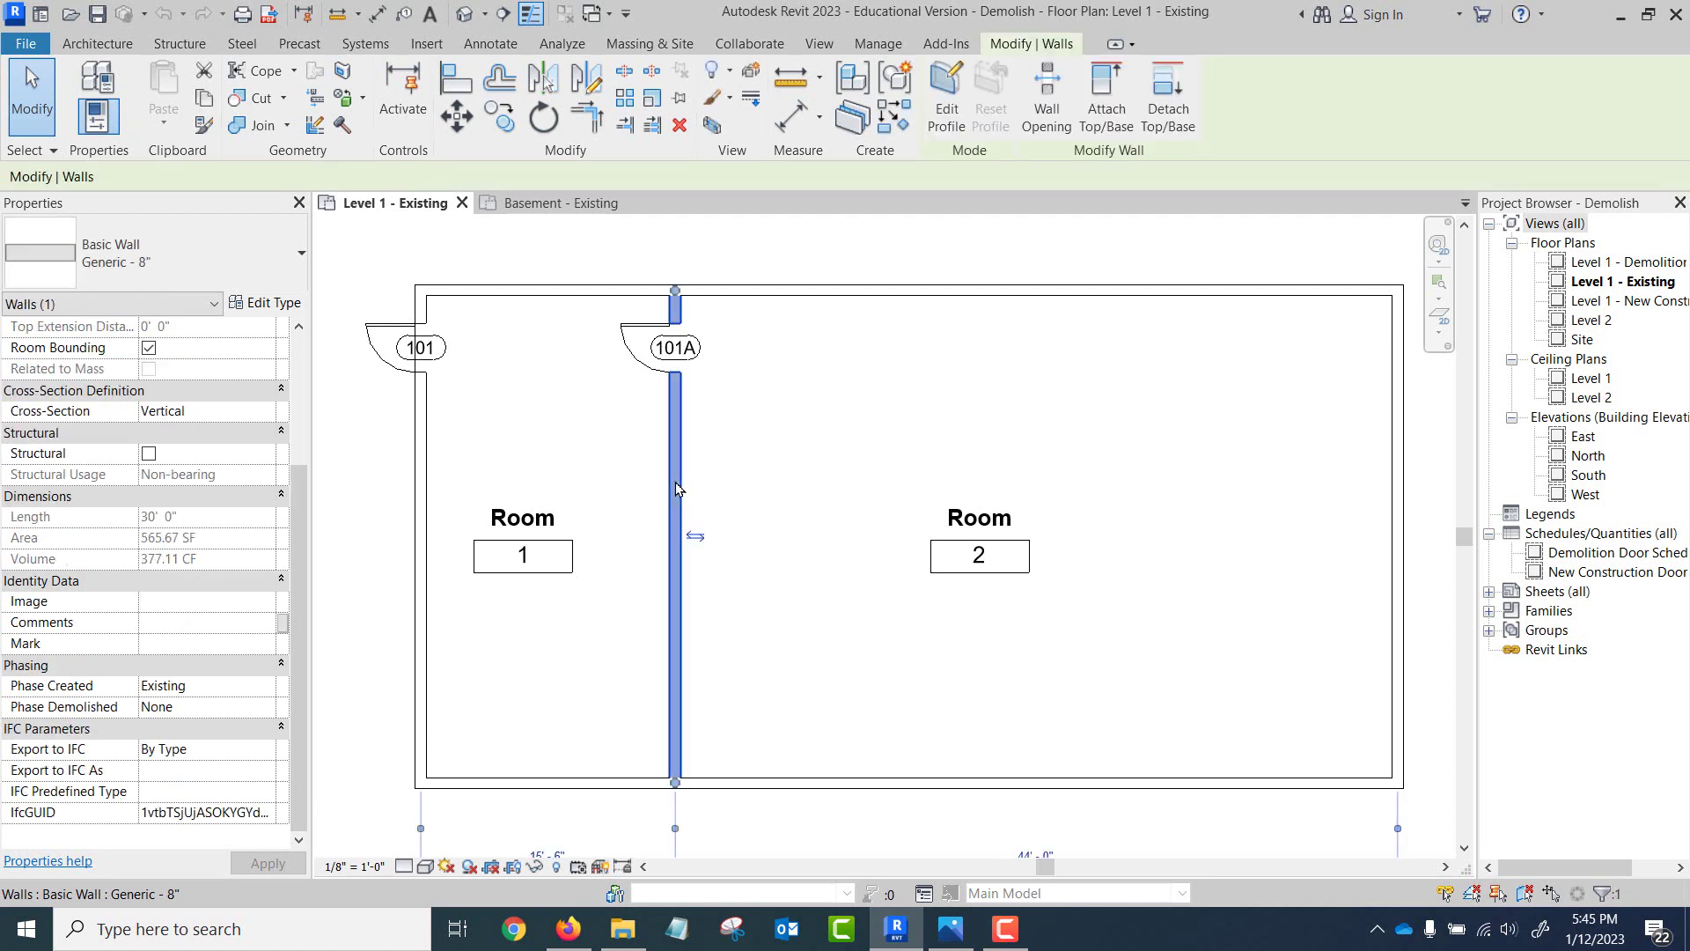
{"action": "left_click", "coordinate": [734, 472]}
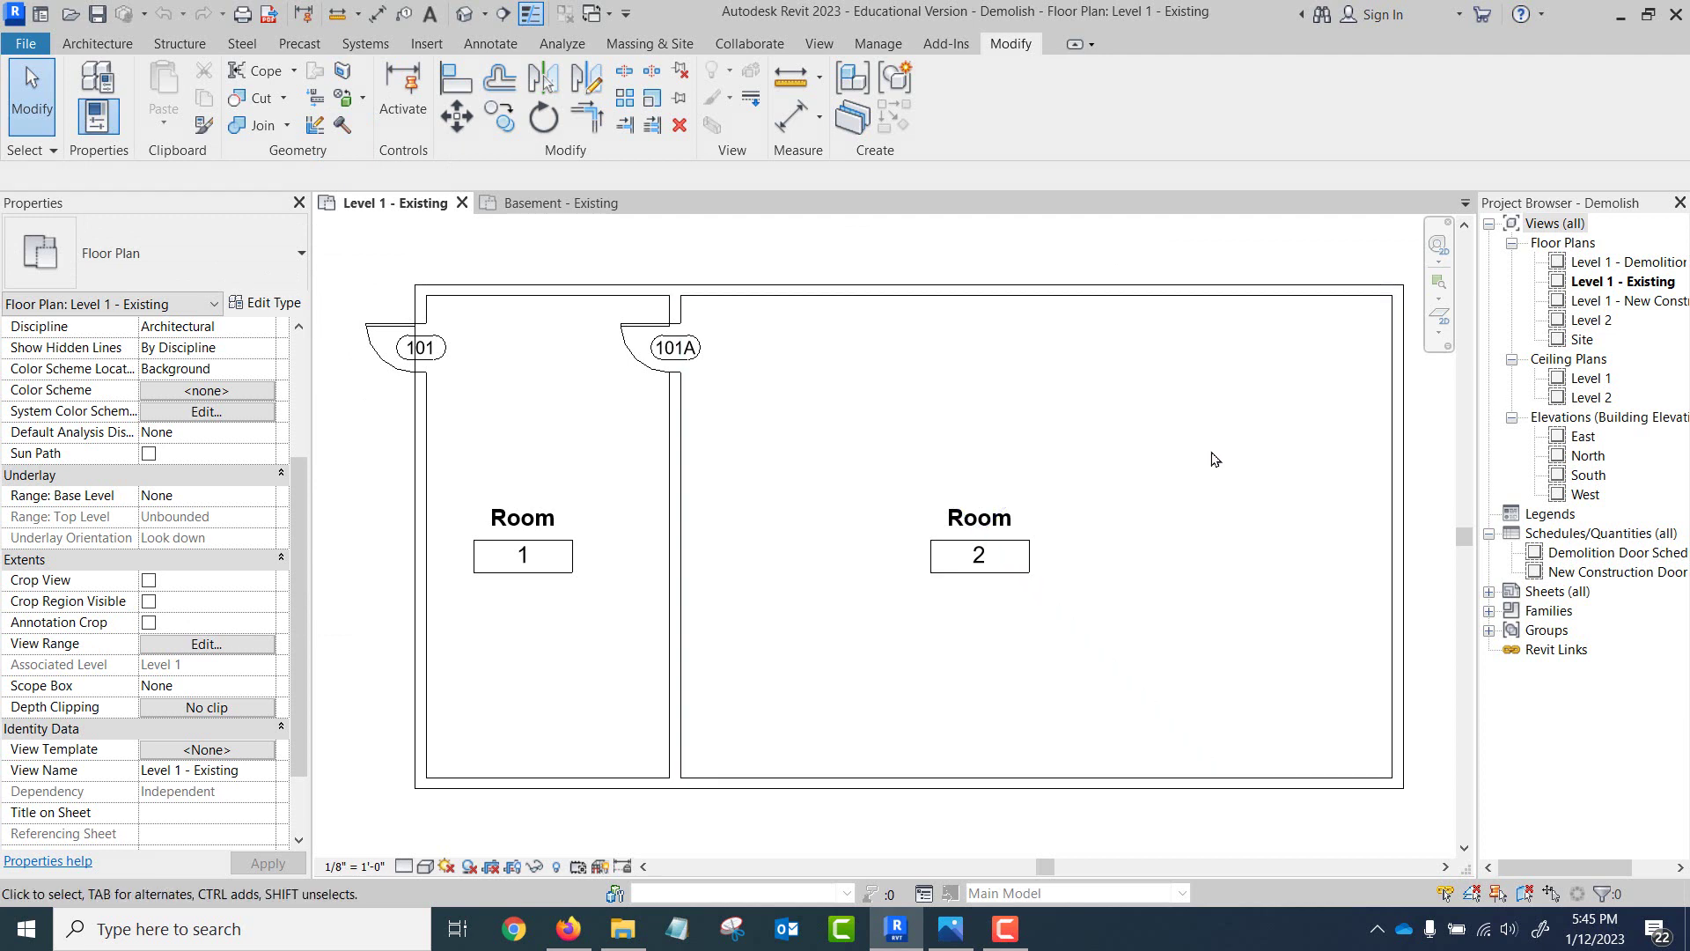
{"action": "double_click", "coordinate": [1639, 261]}
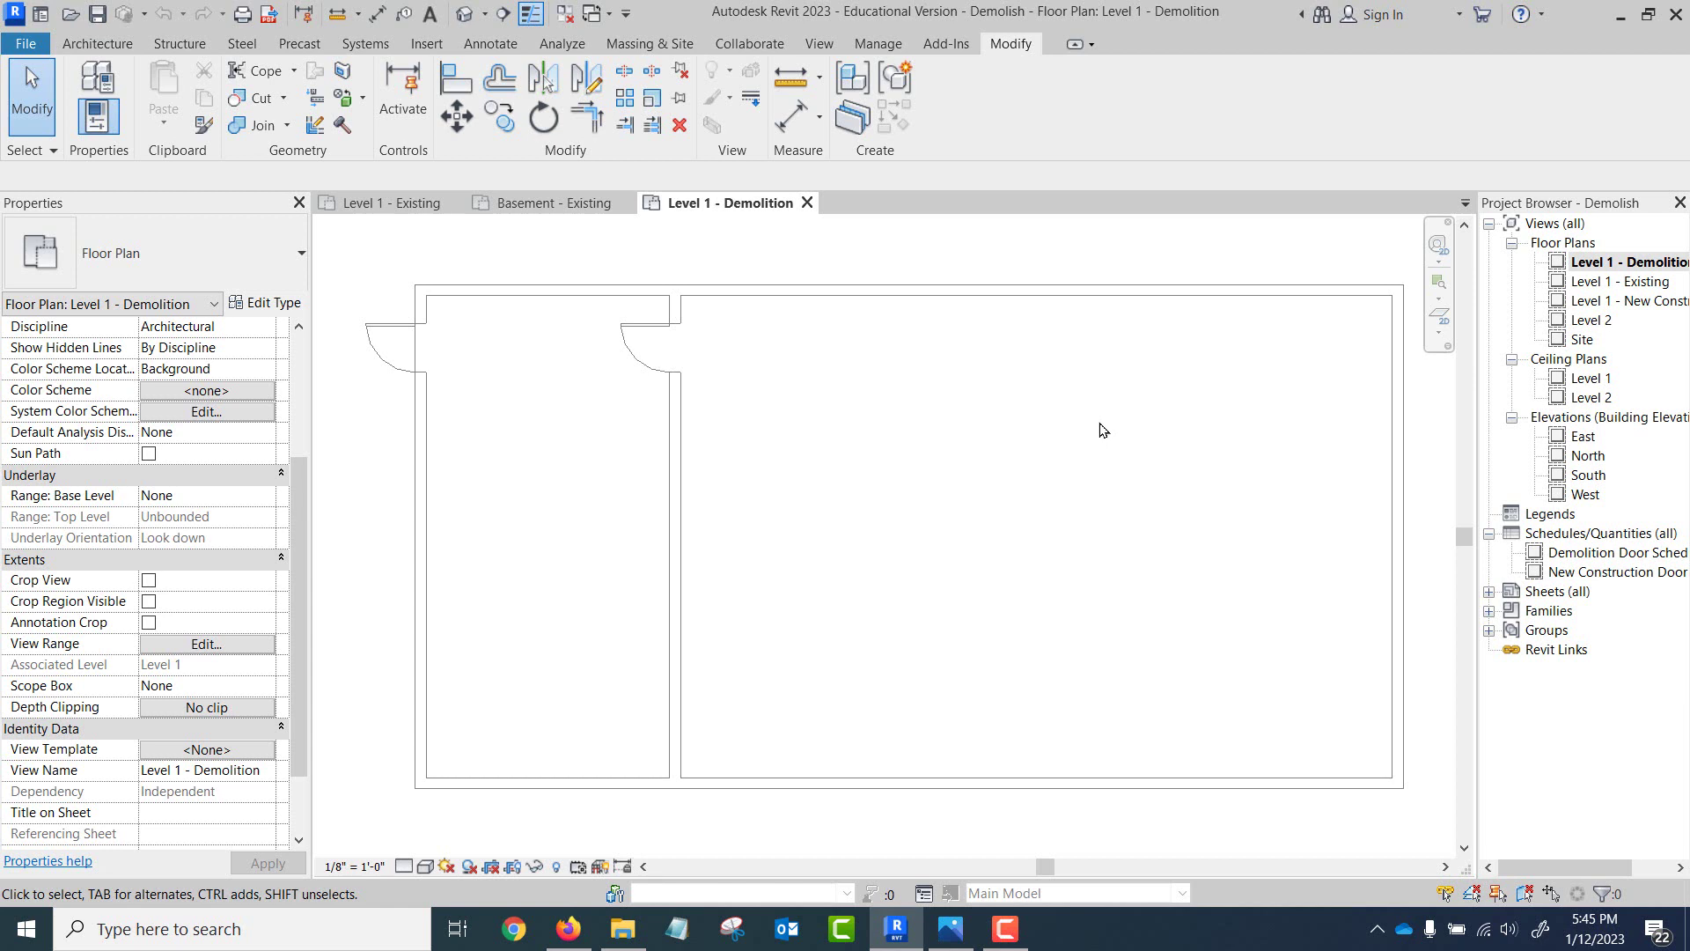
{"action": "scroll", "coordinate": [223, 687], "scroll_direction": "down", "scroll_amount": 2}
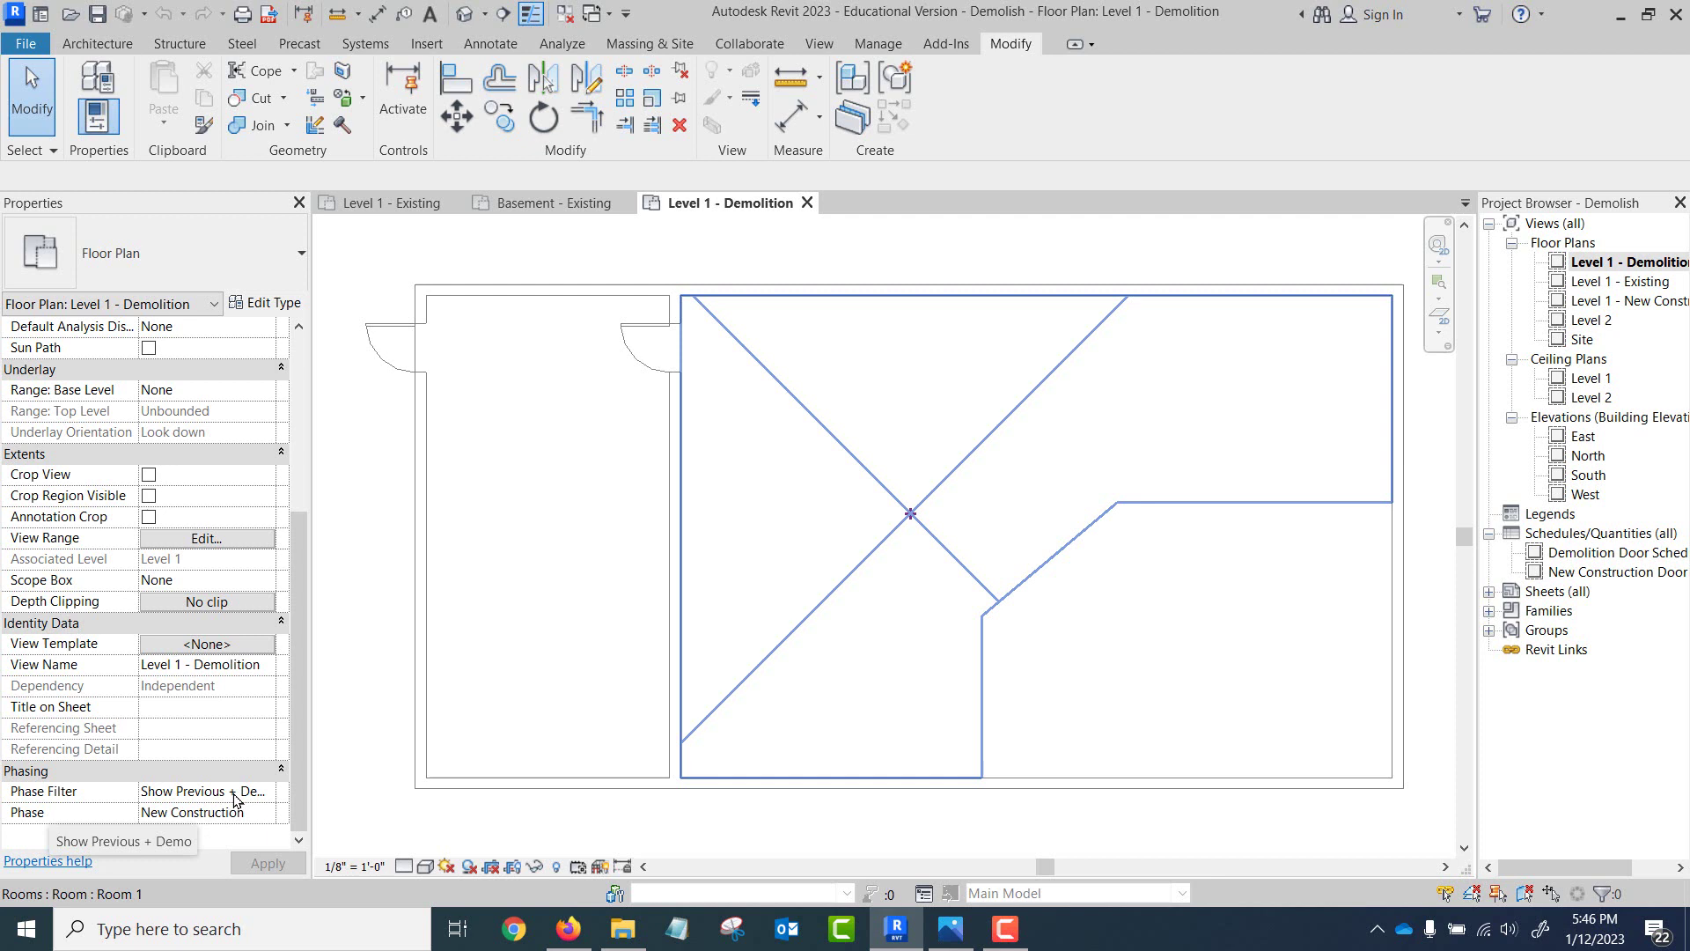
- Set the Room 1–Room 2 wall's Phase Demolished to New Construction, leaving it dashed
{"action": "left_click", "coordinate": [670, 552]}
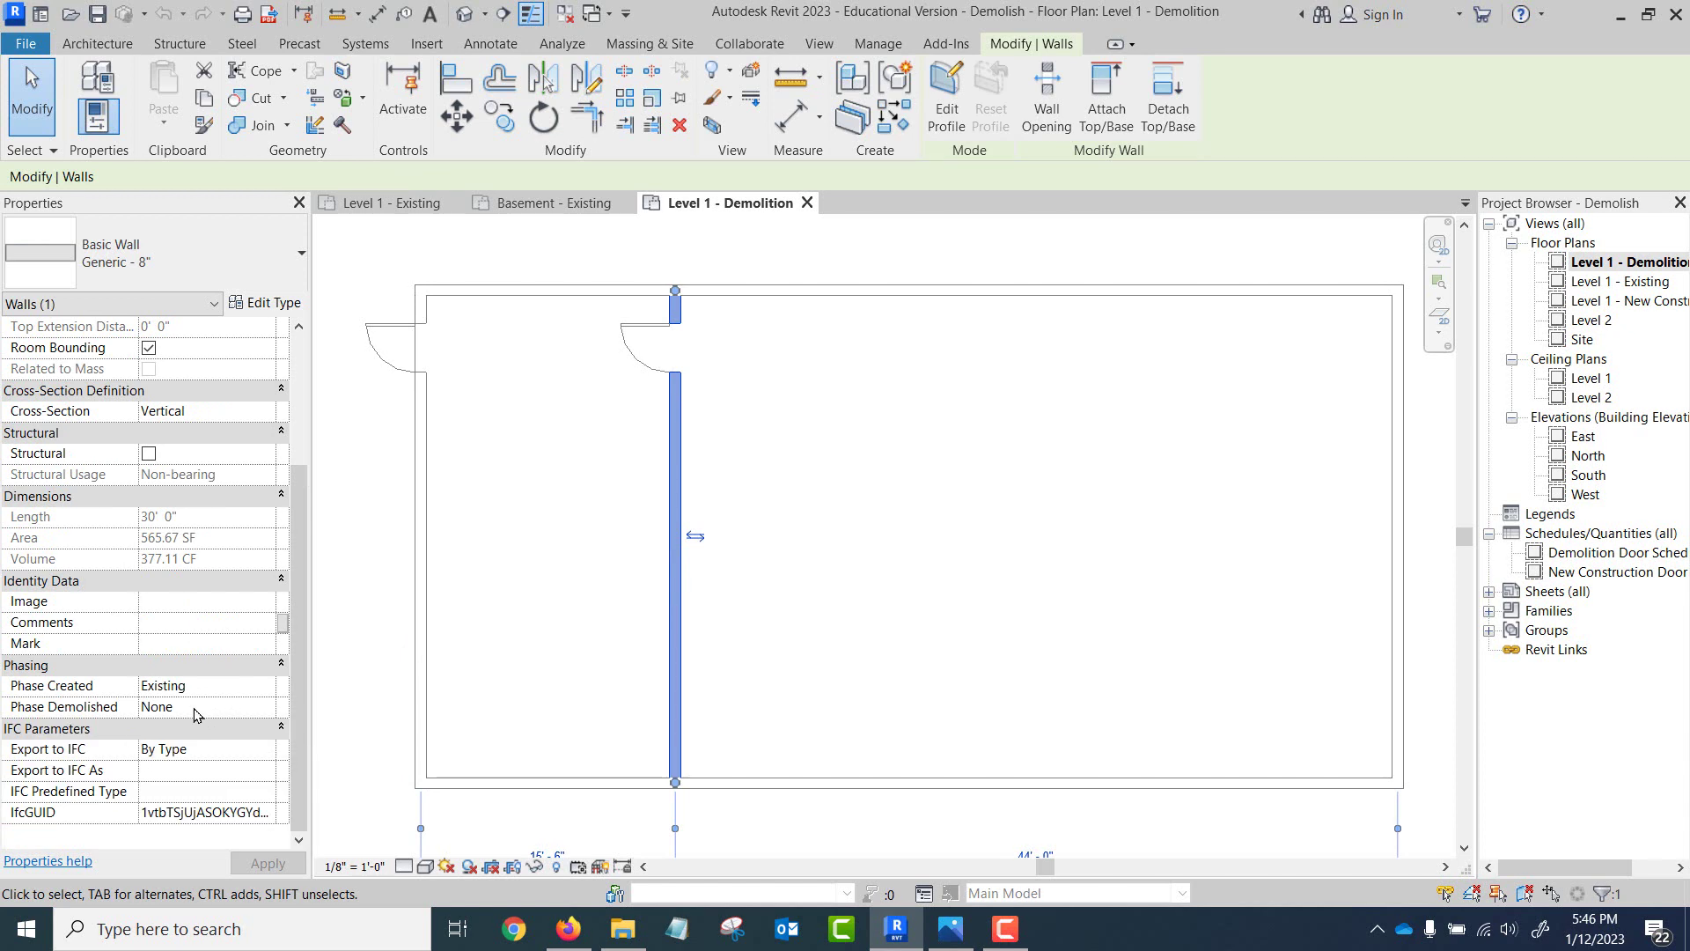
{"action": "left_click", "coordinate": [267, 711]}
{"action": "left_click", "coordinate": [266, 707]}
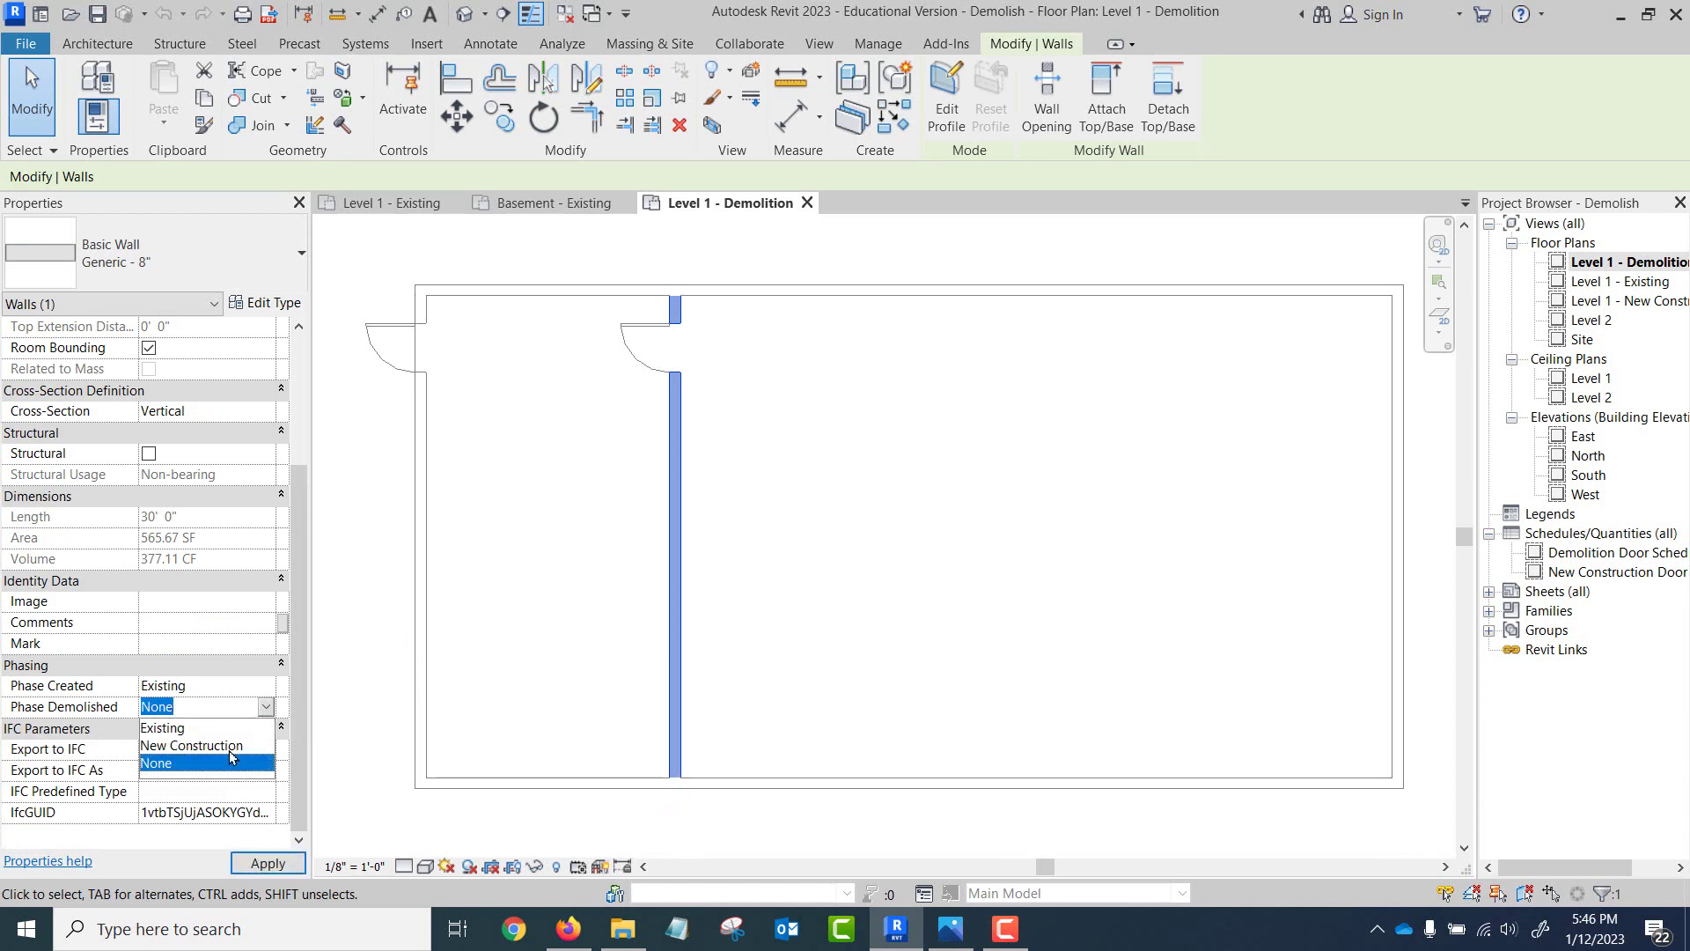
{"action": "left_click", "coordinate": [230, 745]}
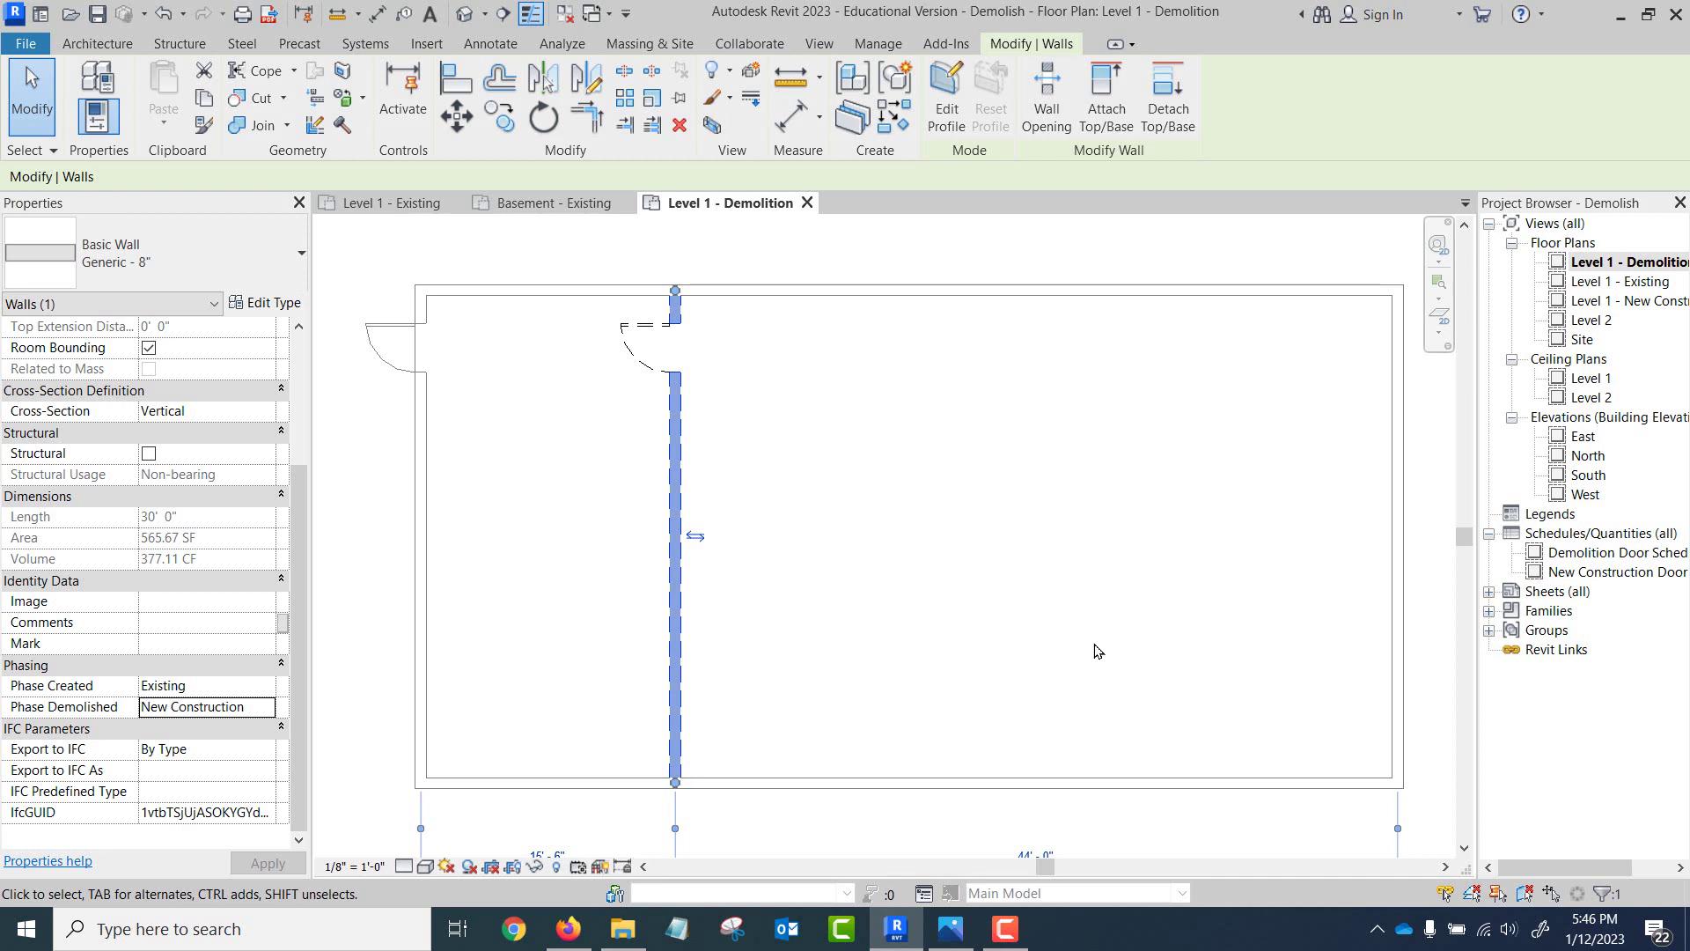
{"action": "left_click", "coordinate": [1176, 649]}
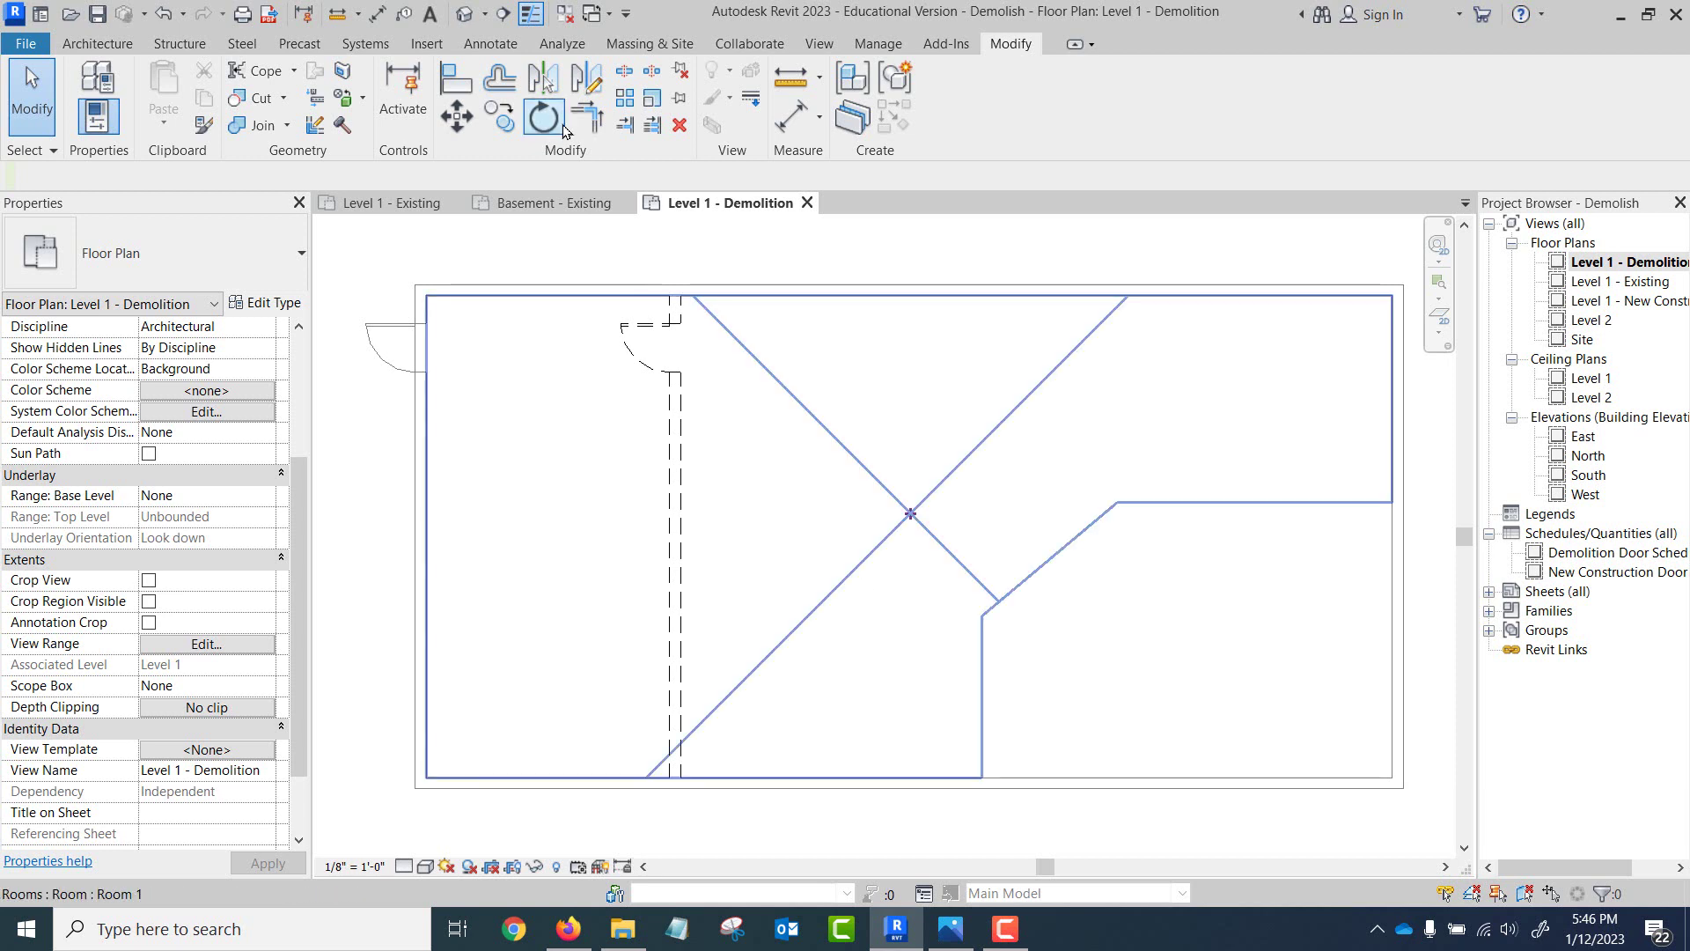
- View the Level 1 - Existing and Level 1 - New Construction plans, then close New Construction
{"action": "double_click", "coordinate": [1627, 283]}
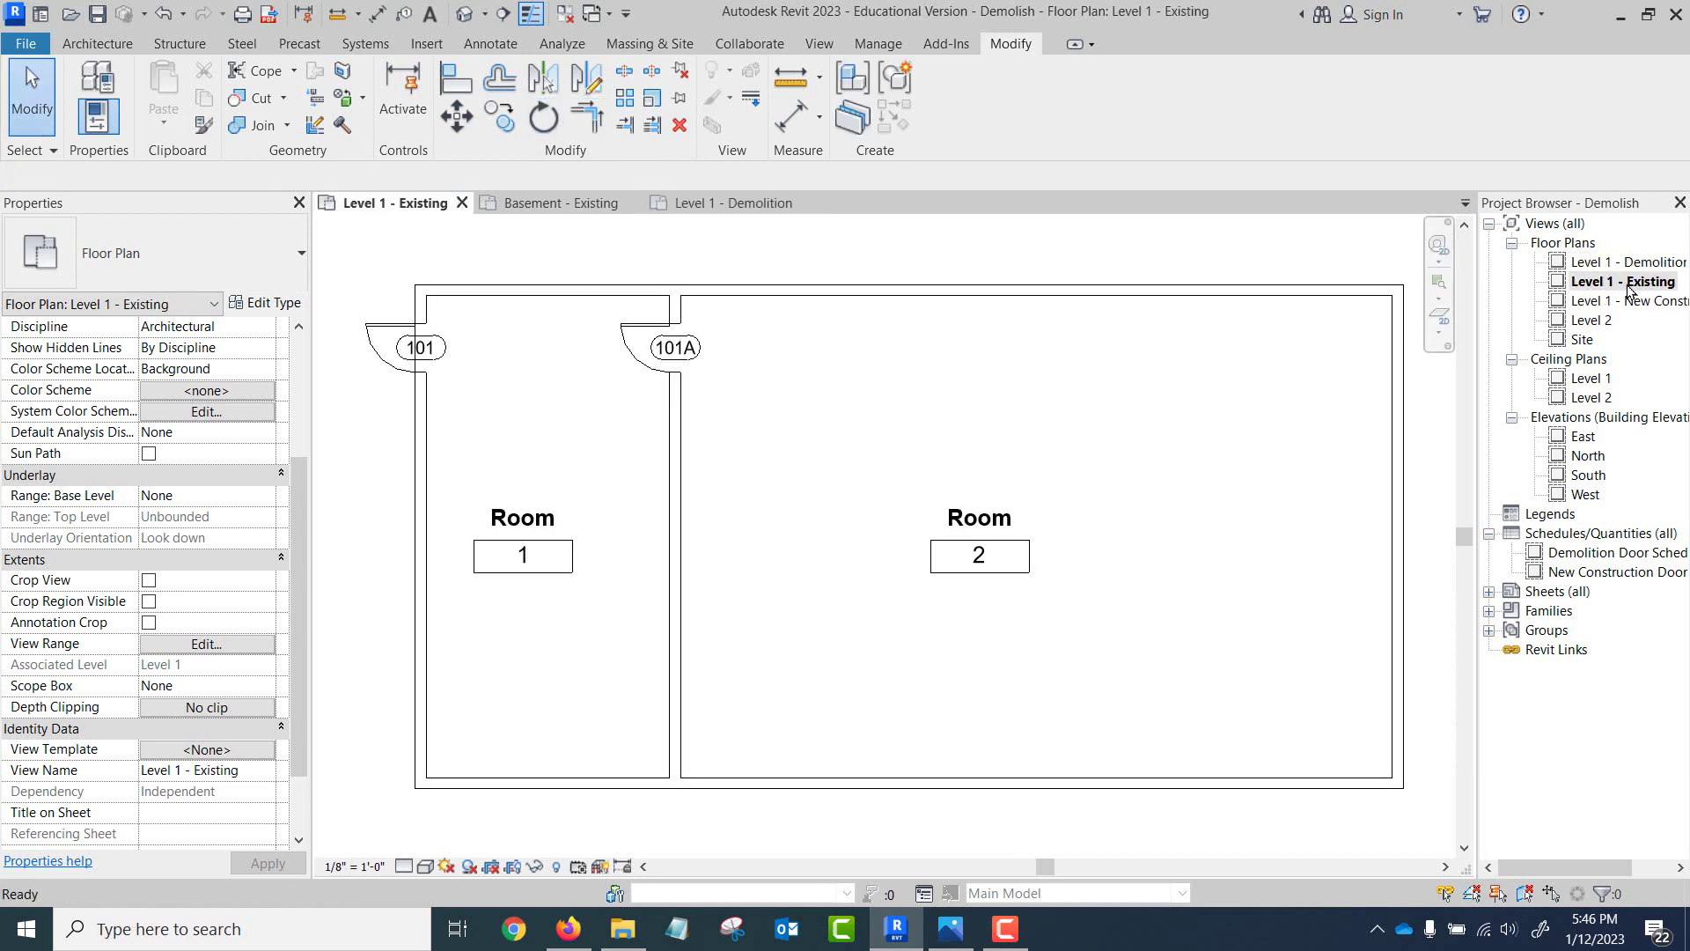
{"action": "left_click", "coordinate": [1640, 304]}
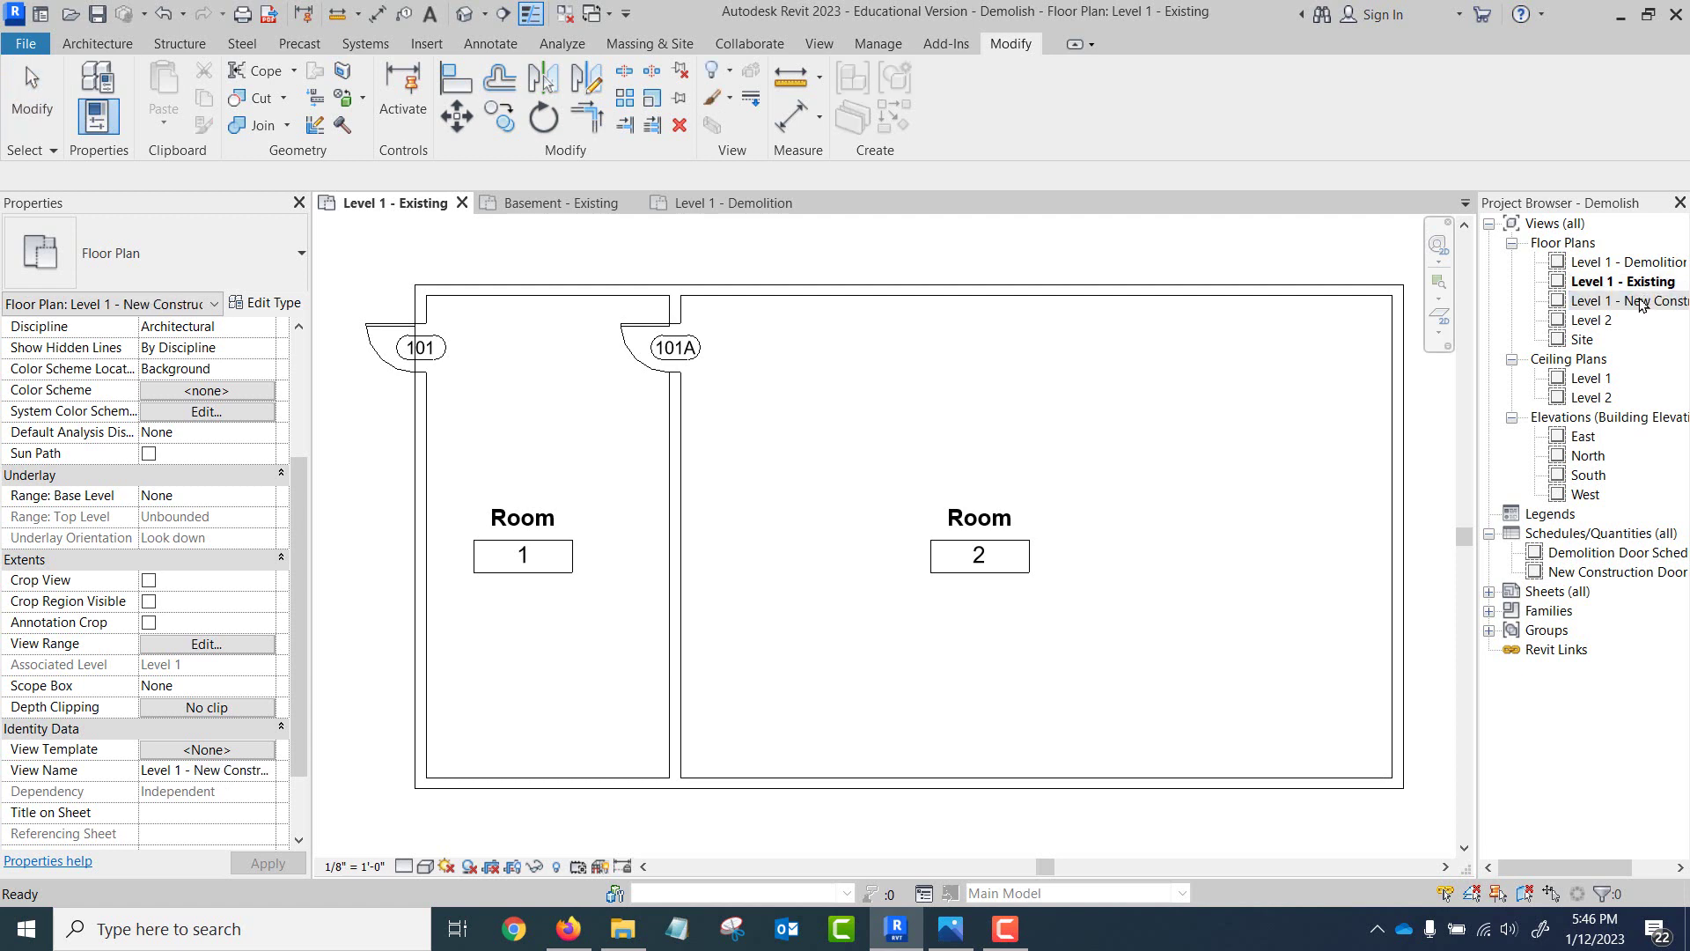
{"action": "double_click", "coordinate": [1640, 303]}
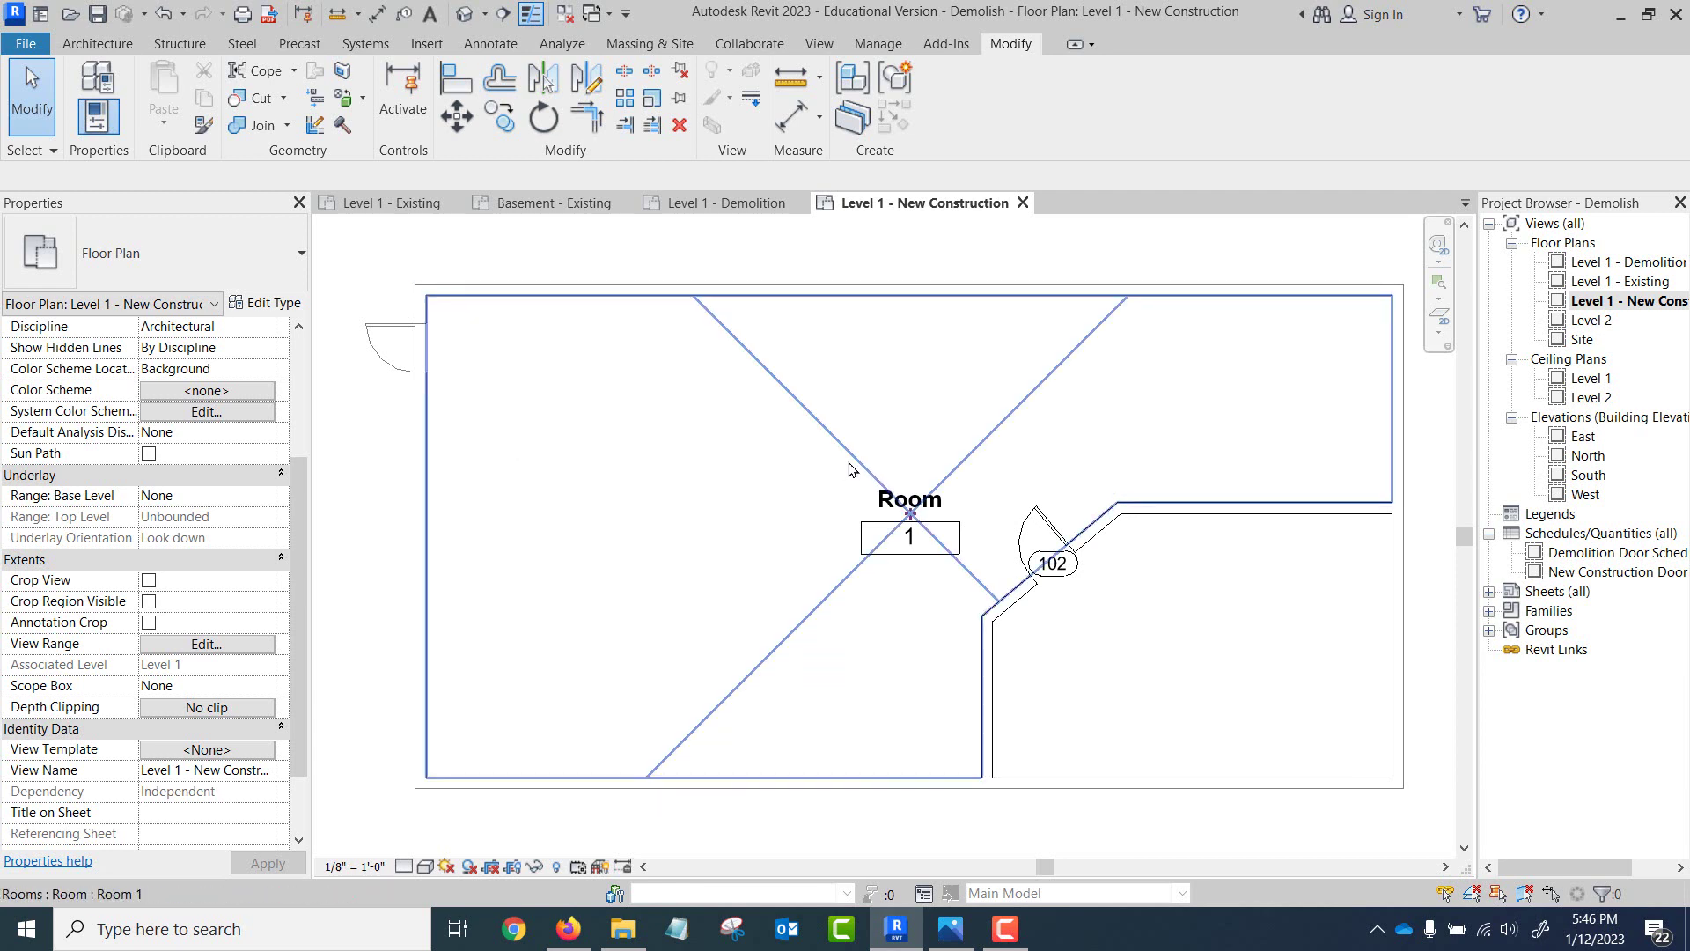
{"action": "left_click", "coordinate": [1615, 301]}
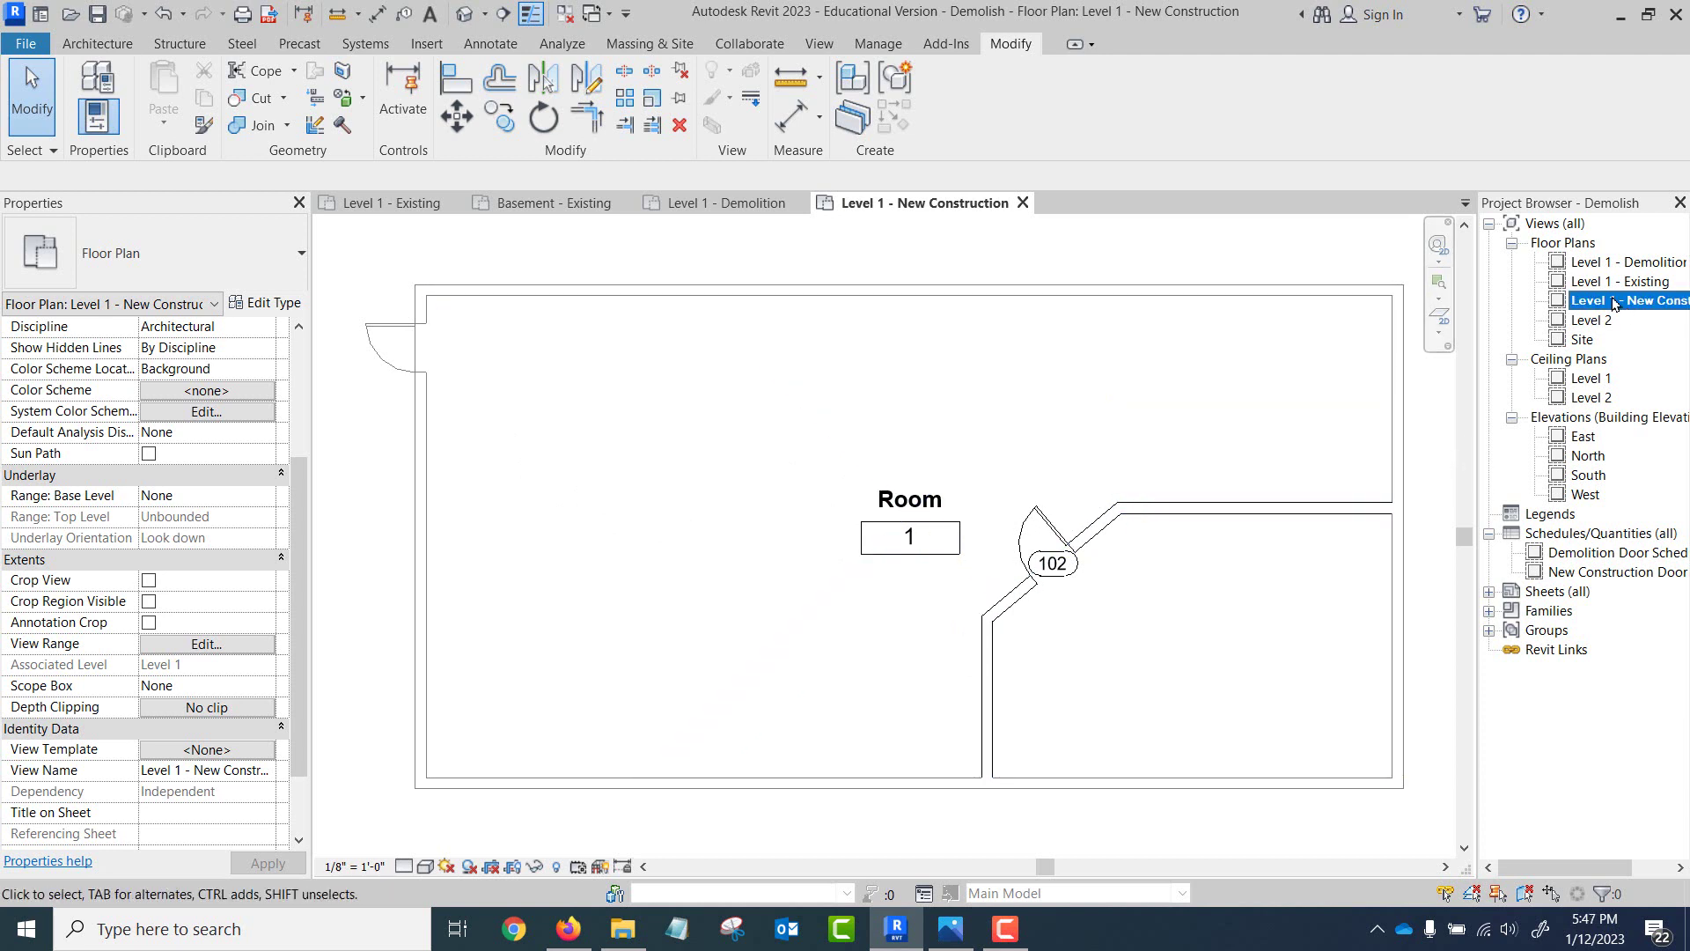
{"action": "left_click", "coordinate": [1022, 202]}
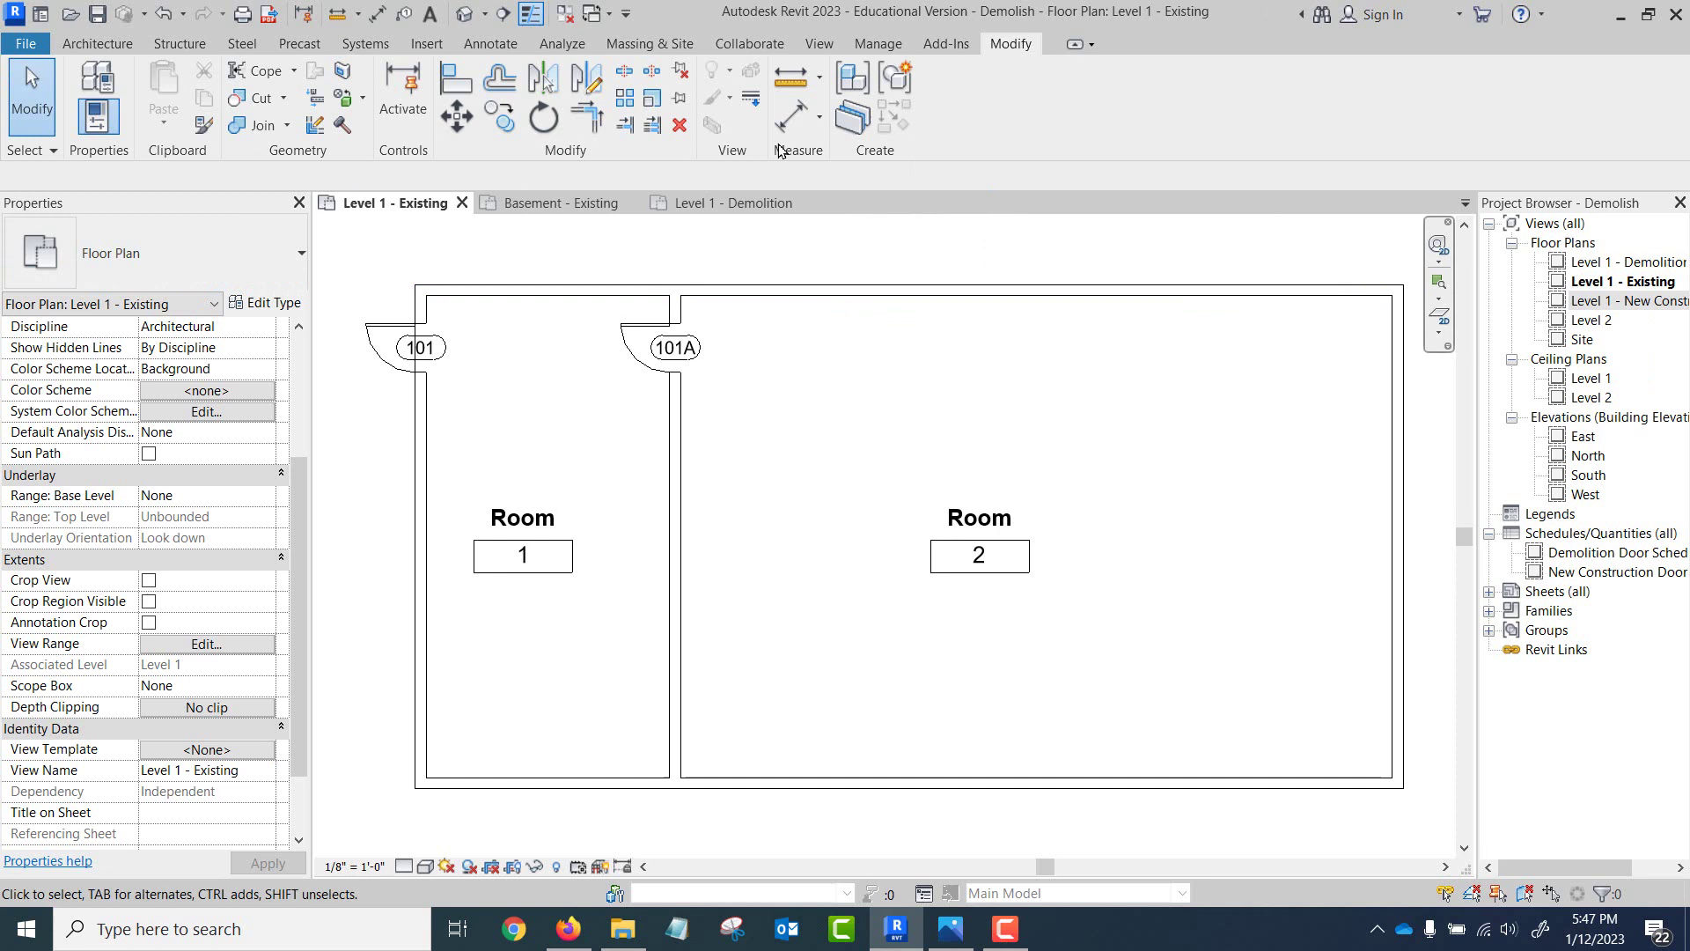
- Return to the Level 1 - Demolition plan and undo the wall's demolition
{"action": "left_click", "coordinate": [730, 206]}
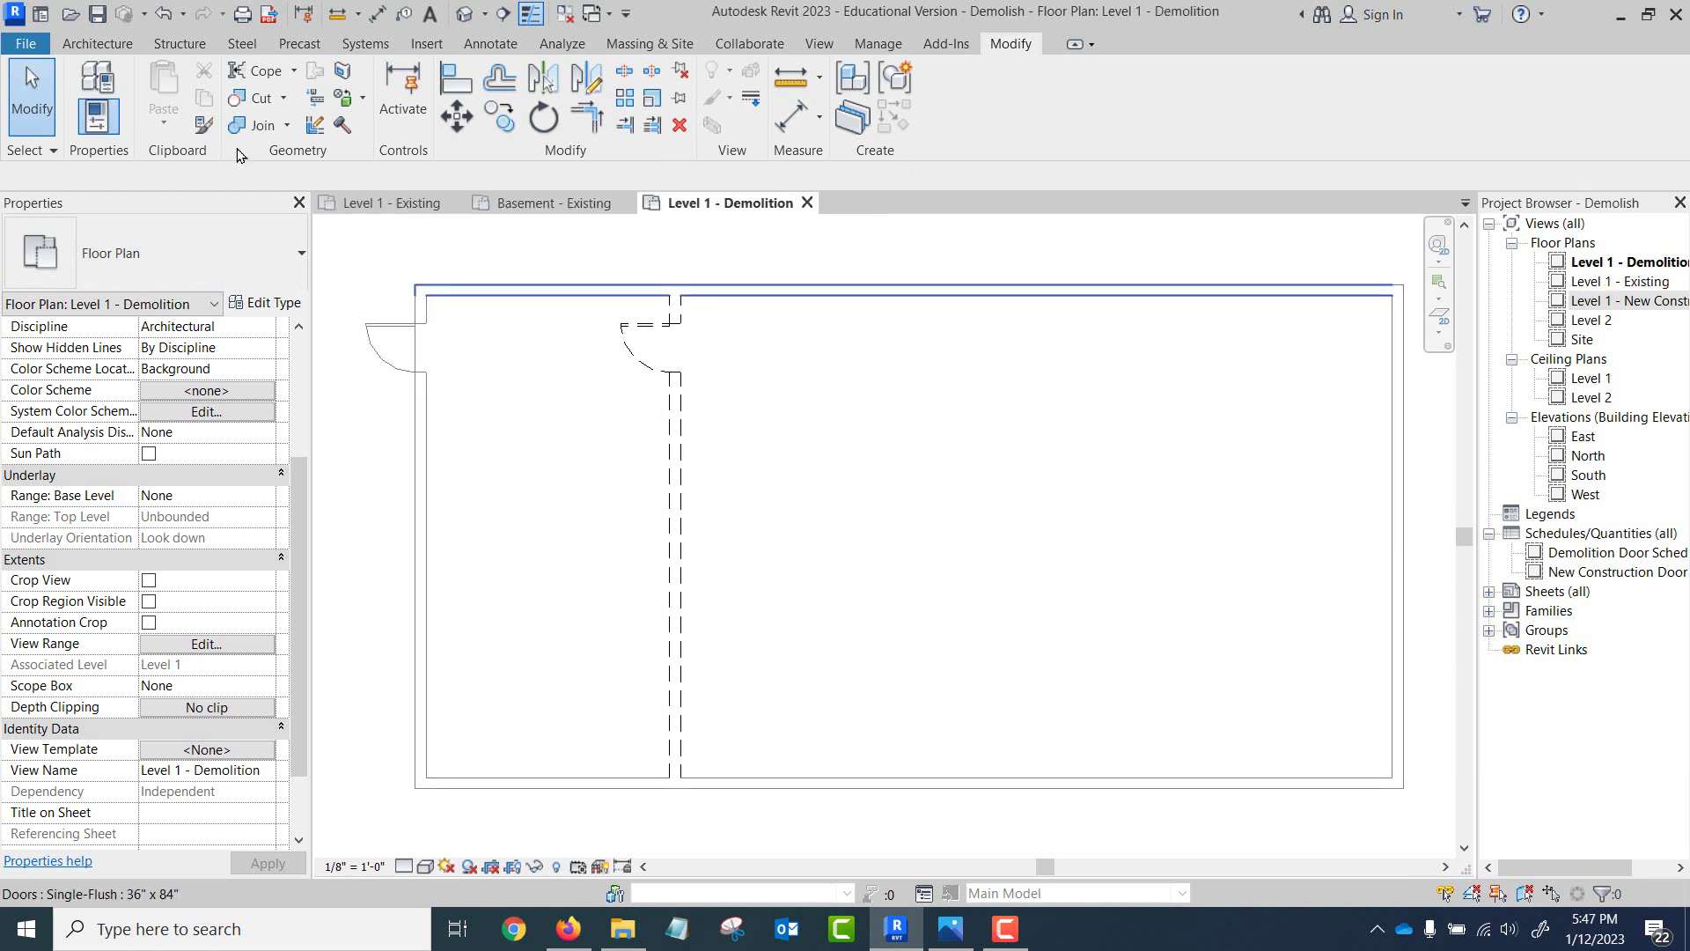
{"action": "left_click", "coordinate": [164, 14]}
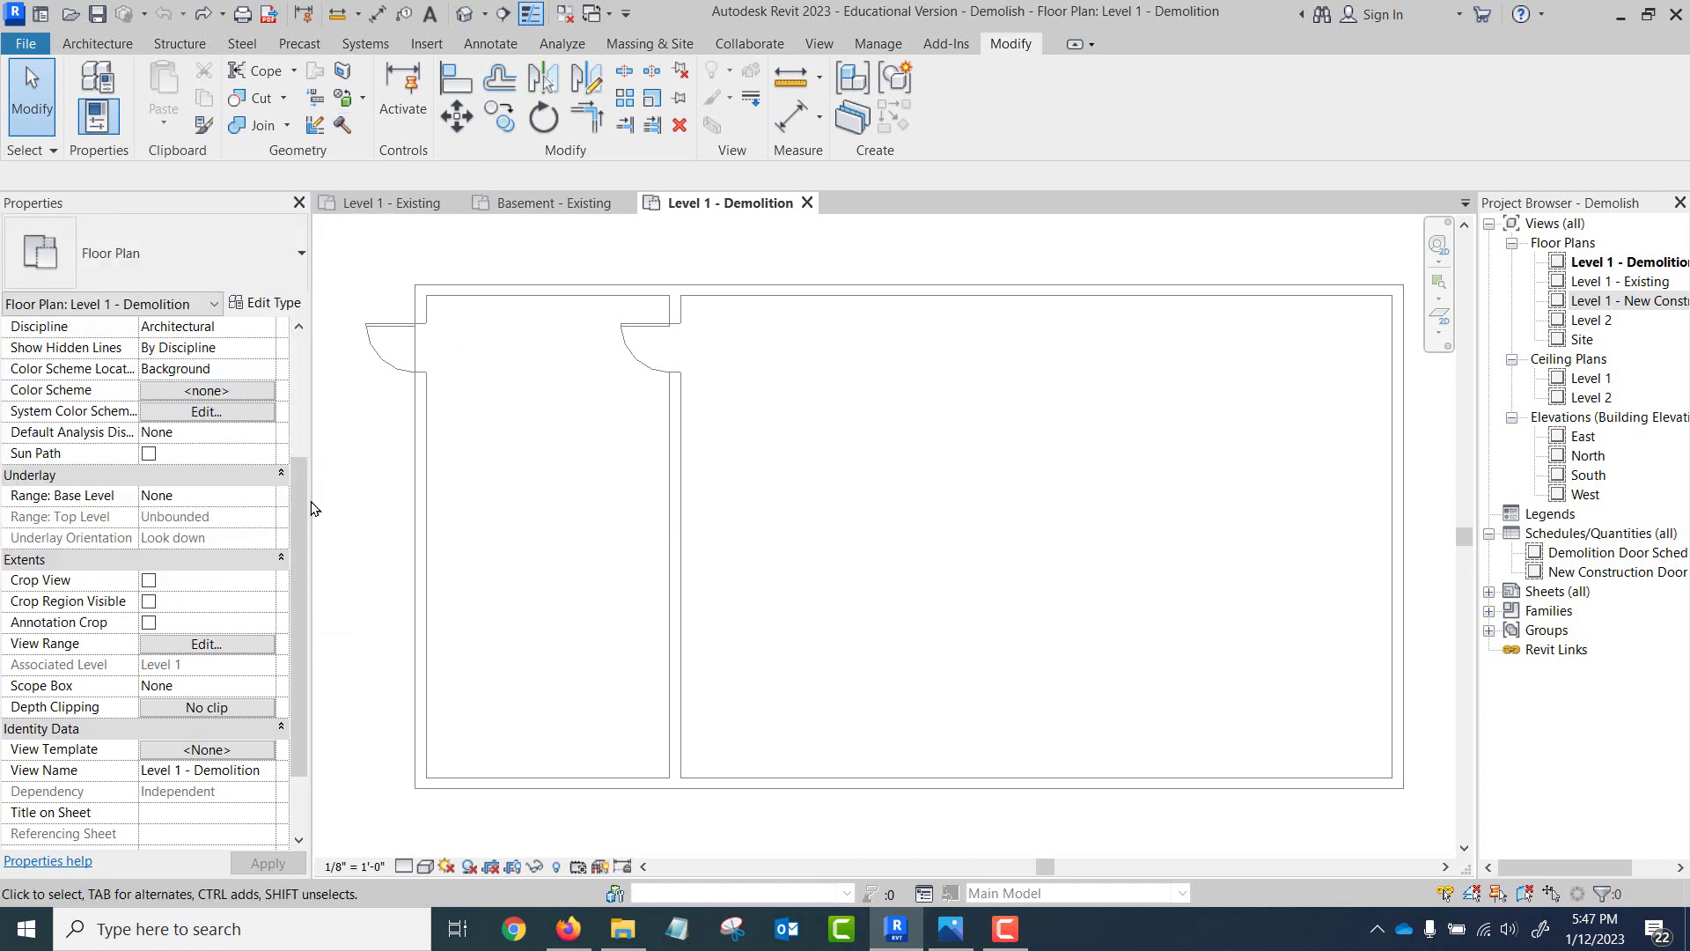
{"action": "left_click_drag", "start_coordinate": [294, 520], "coordinate": [279, 644]}
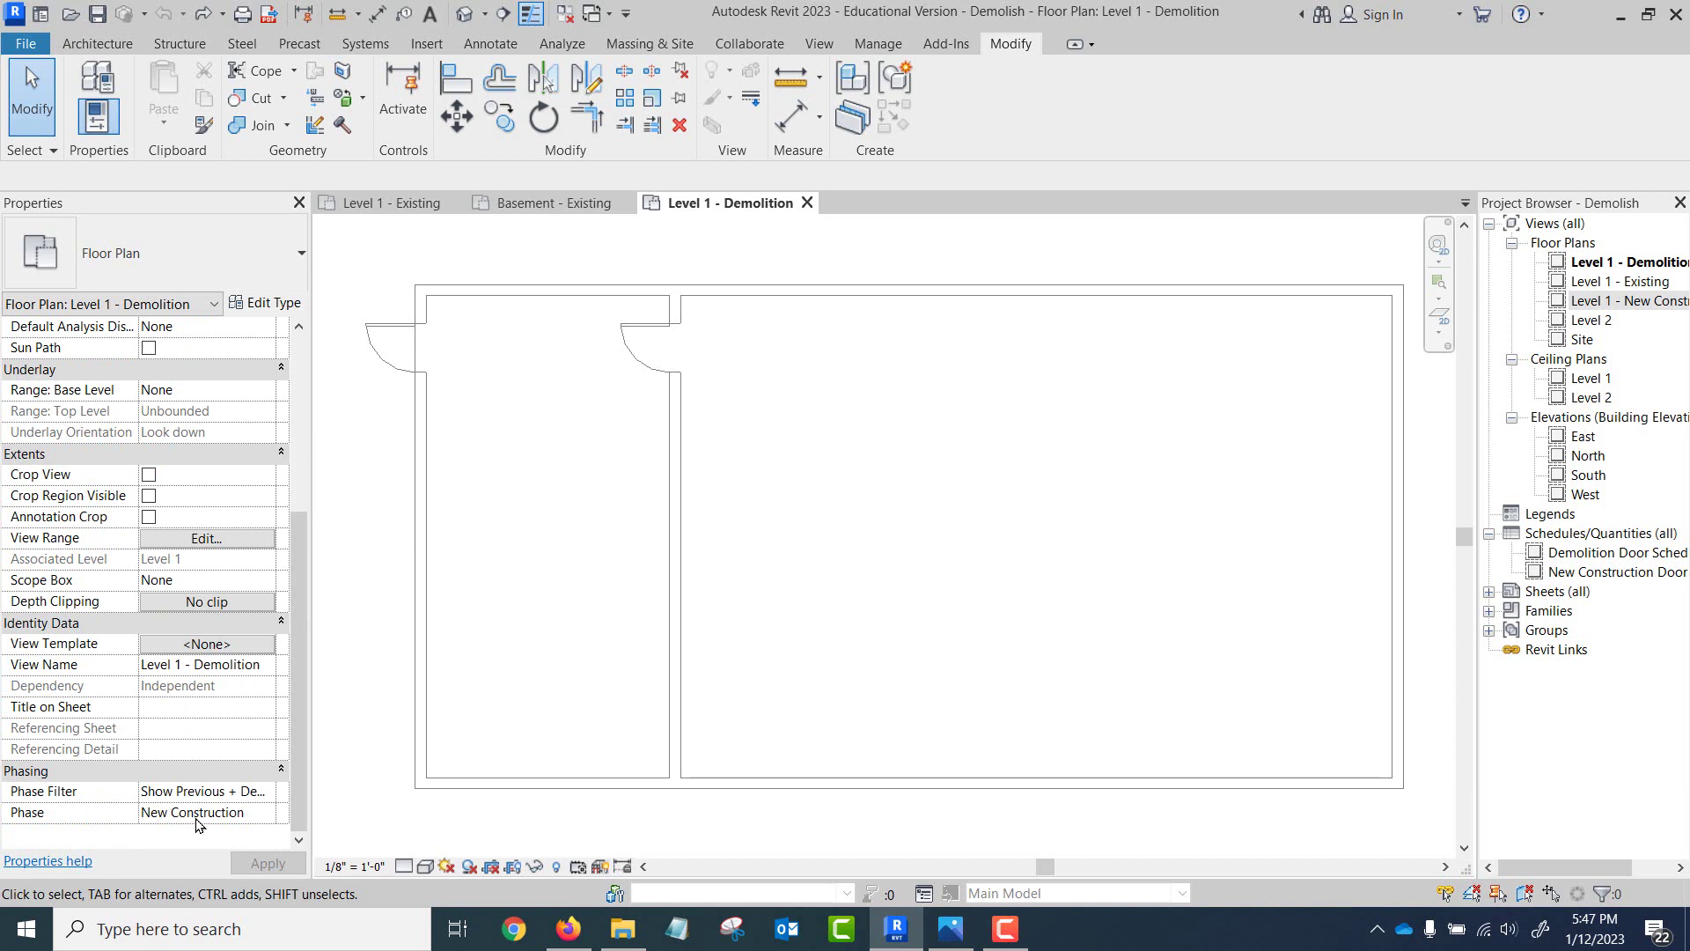
- Demolish the middle wall and its door with the Demolish hammer, then cancel the tool
{"action": "left_click", "coordinate": [342, 125]}
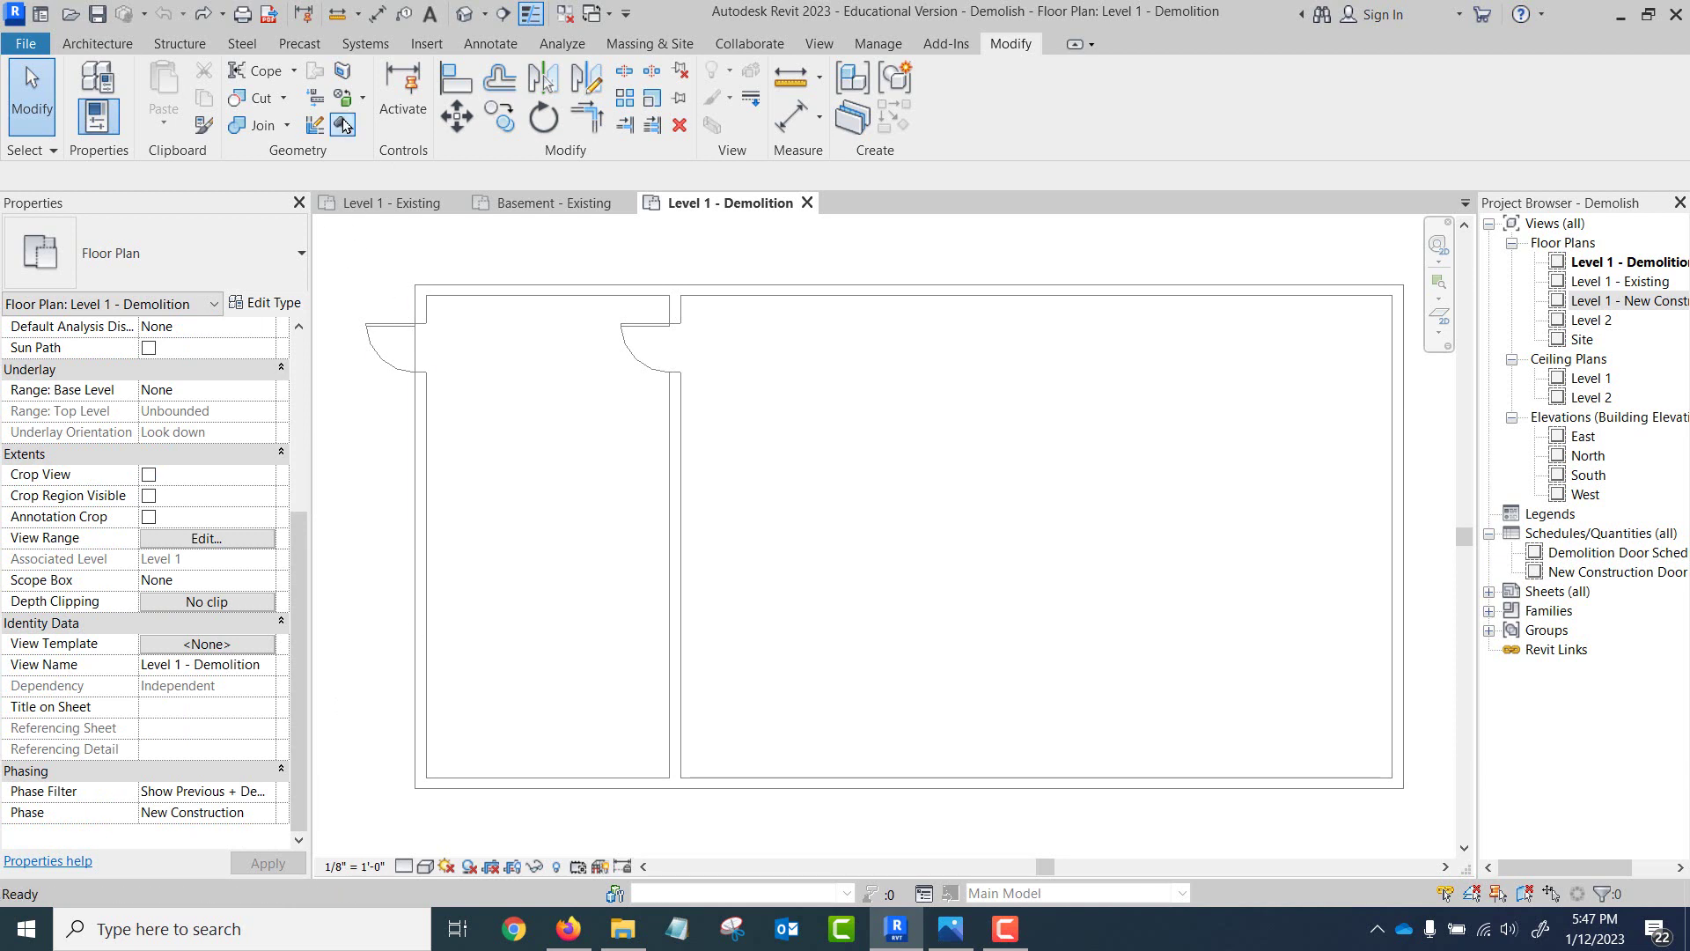
{"action": "left_click", "coordinate": [674, 528]}
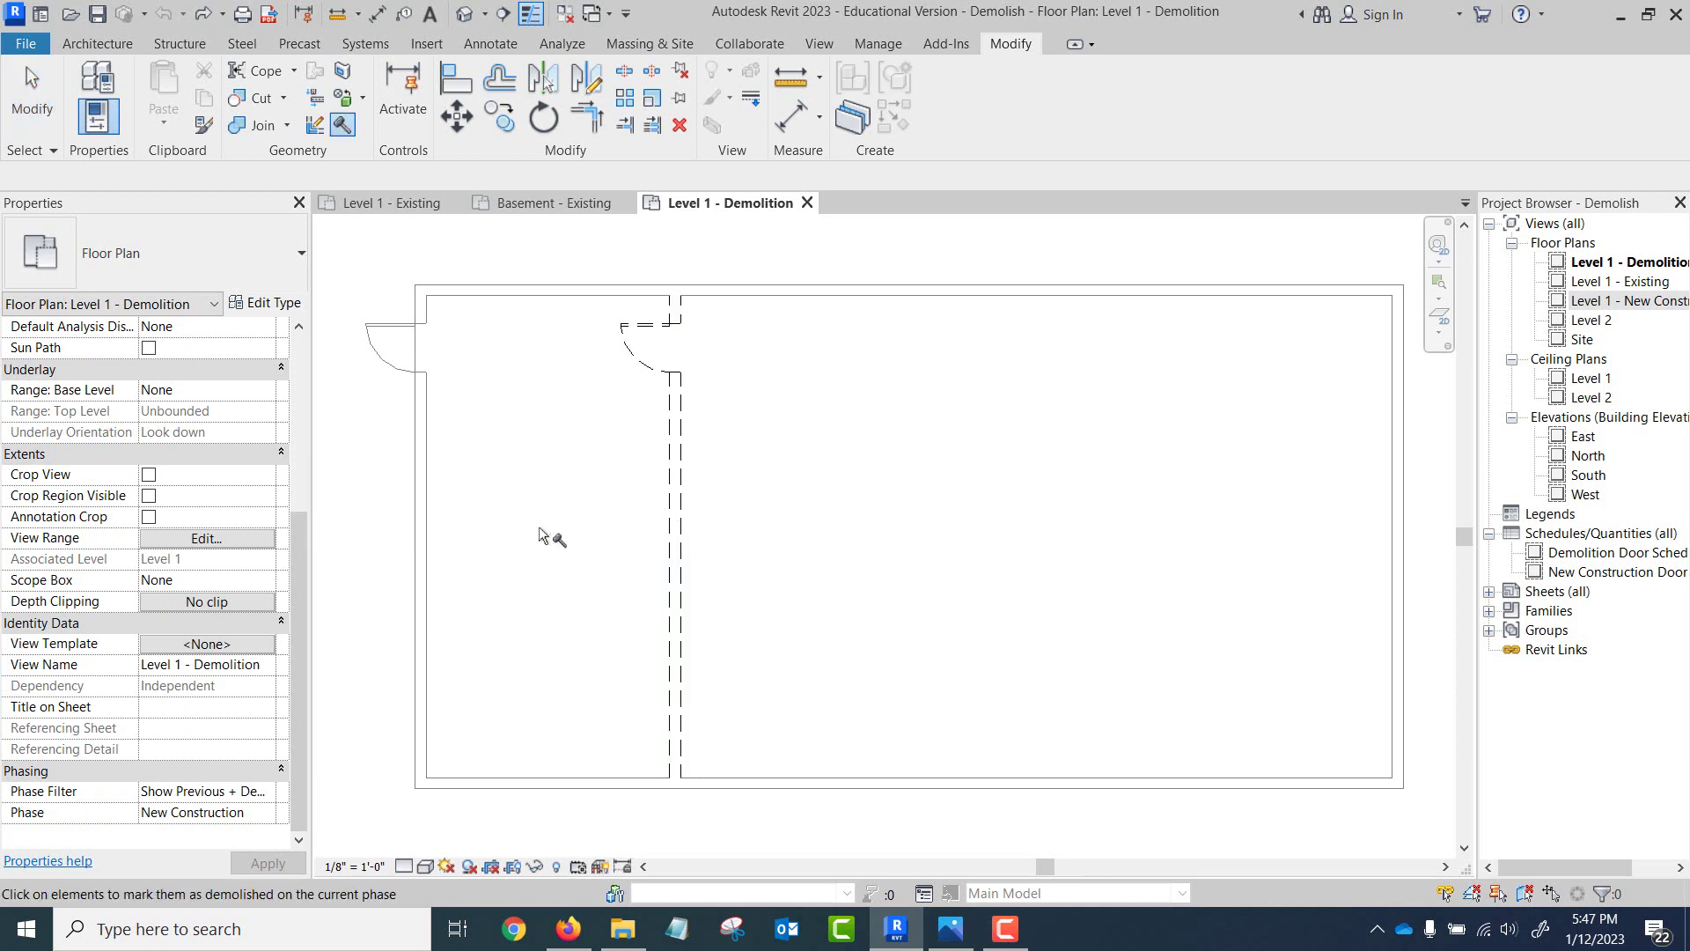
{"action": "right_click", "coordinate": [545, 530]}
{"action": "left_click", "coordinate": [583, 531]}
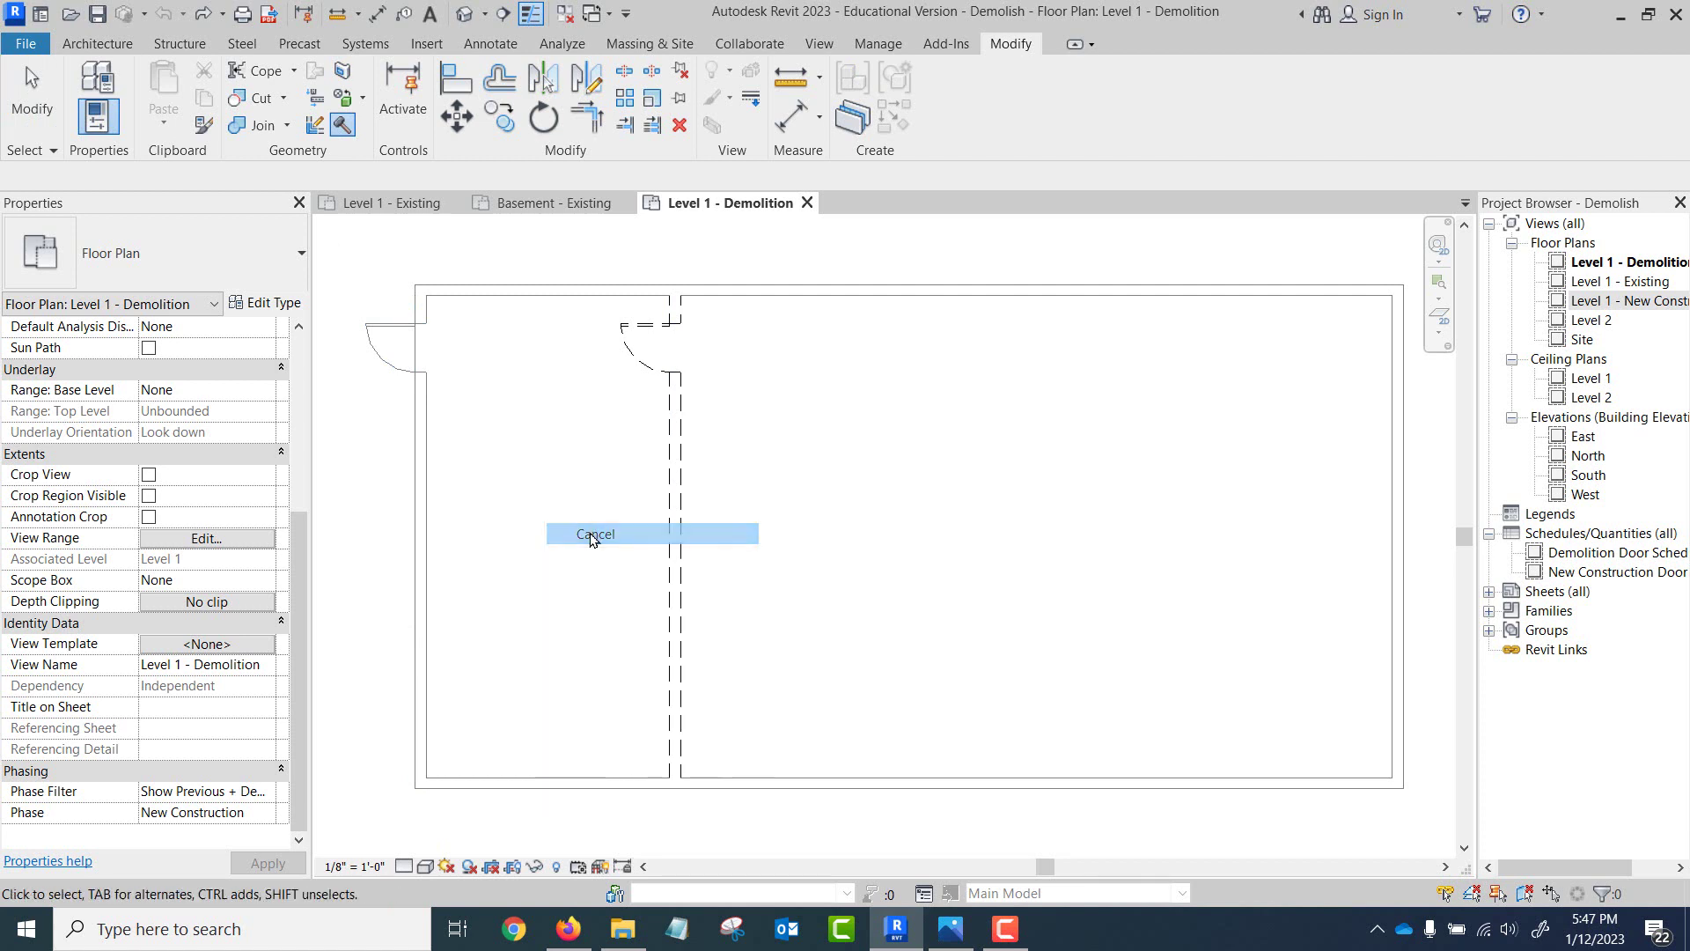
- Open the Level 1 Existing and New Construction plans, undo the demolition, and reopen Level 1 - Demolition
{"action": "left_click", "coordinate": [1660, 263]}
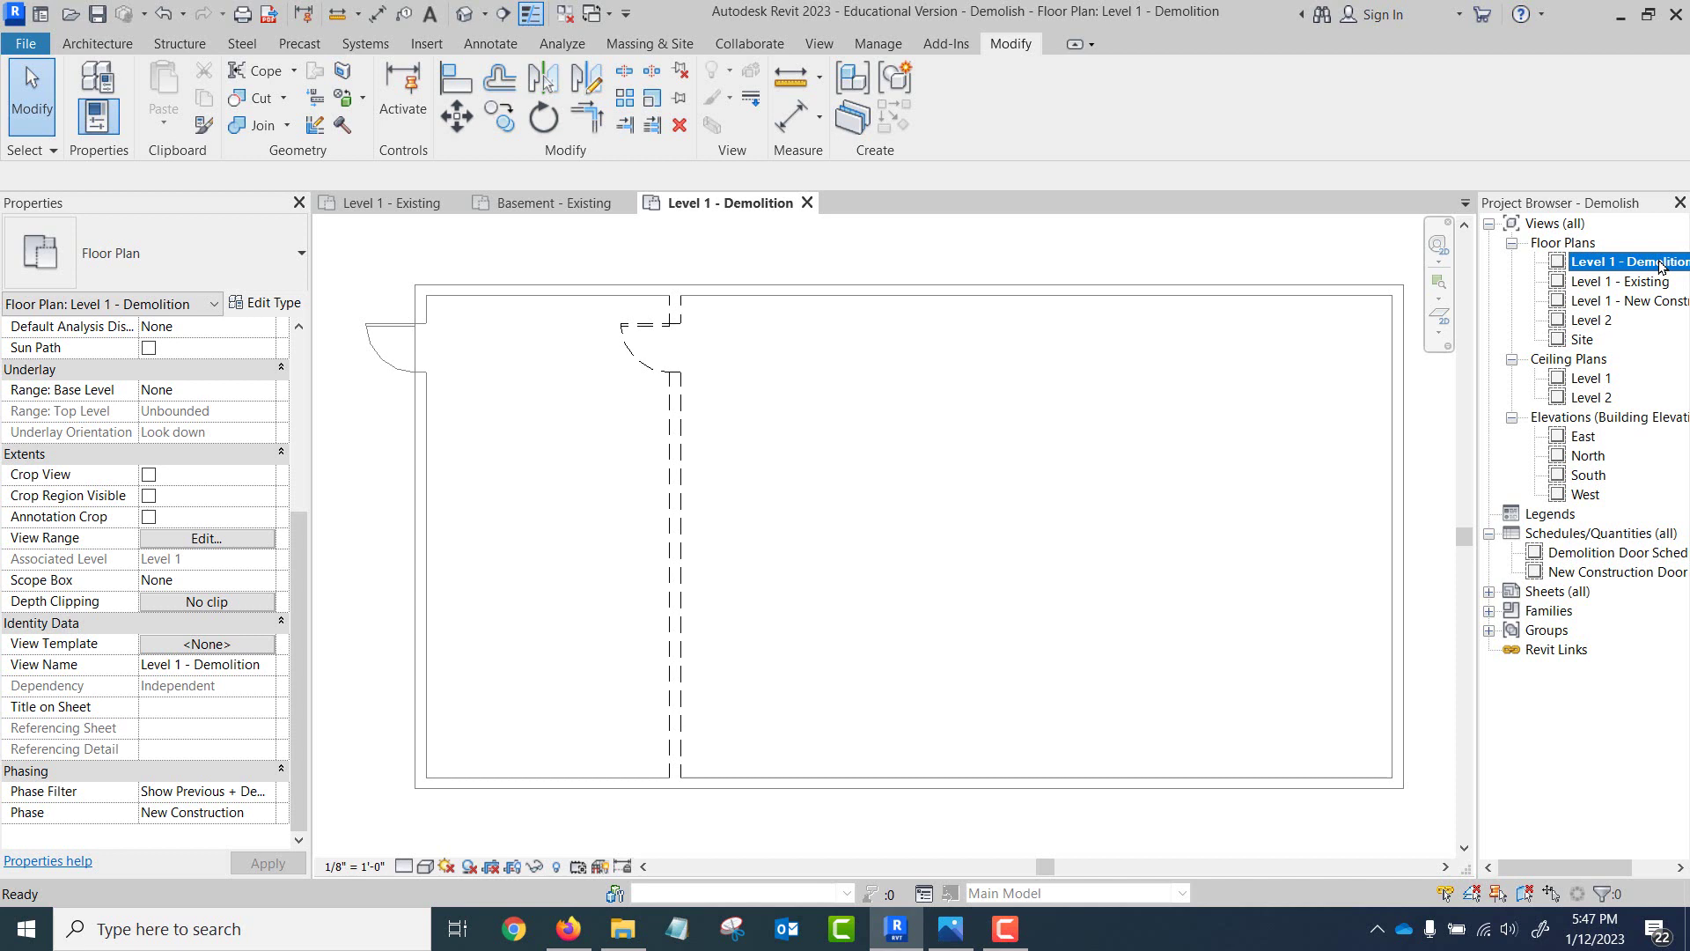
{"action": "double_click", "coordinate": [1654, 284]}
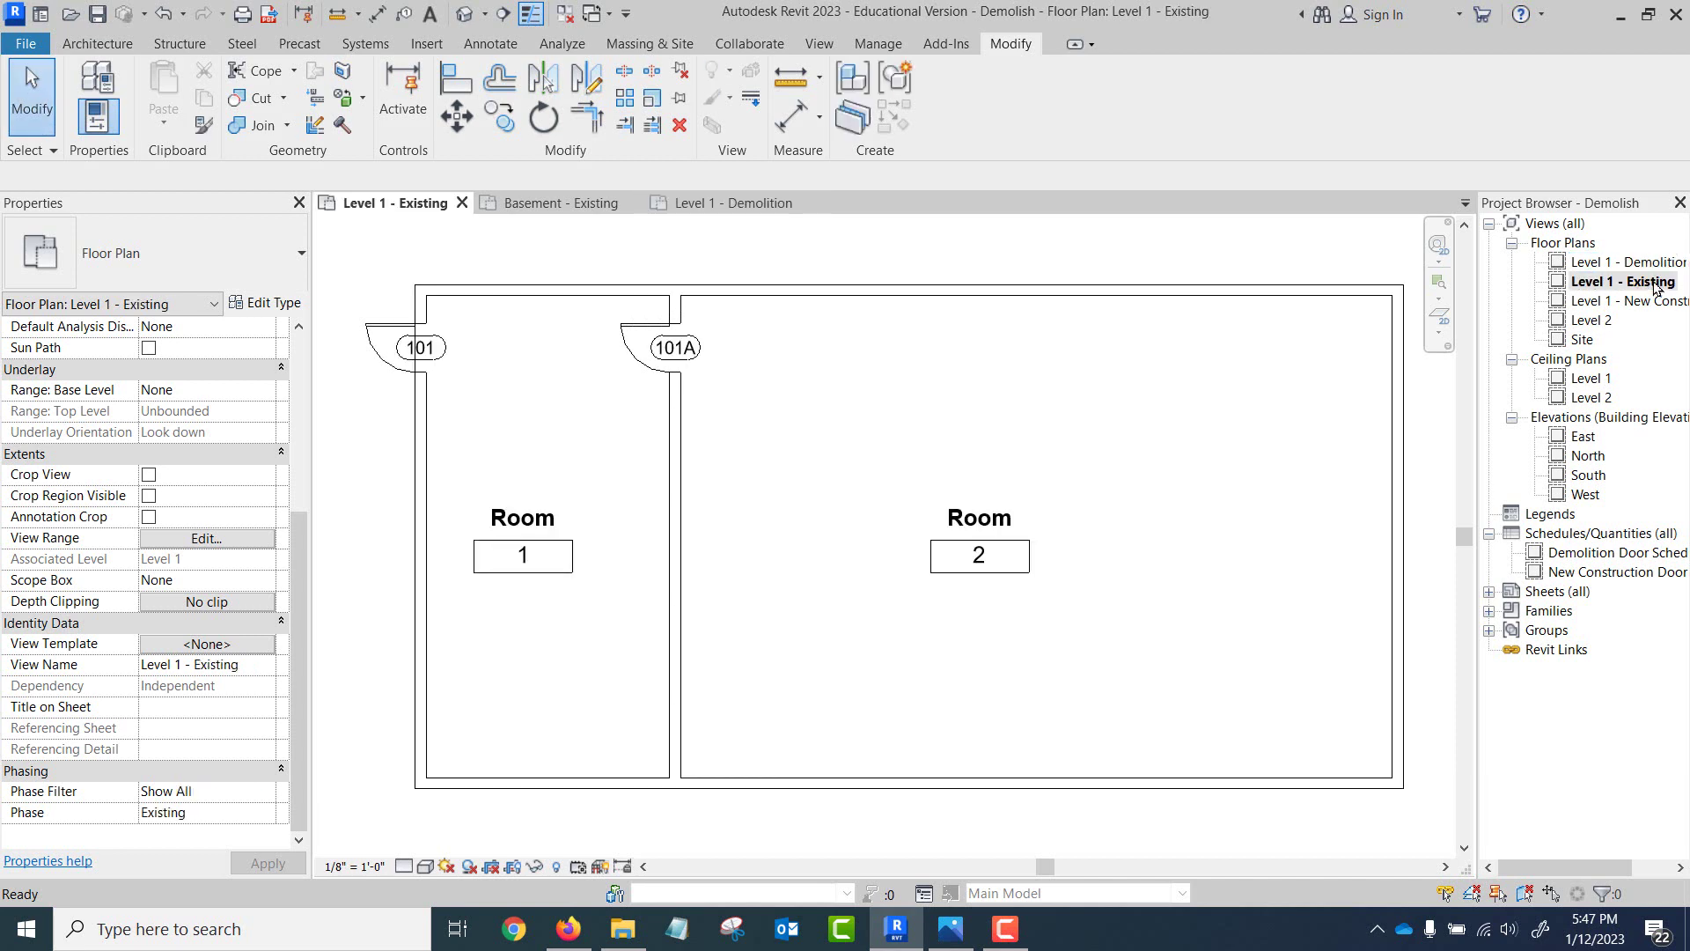
{"action": "left_click", "coordinate": [1659, 301]}
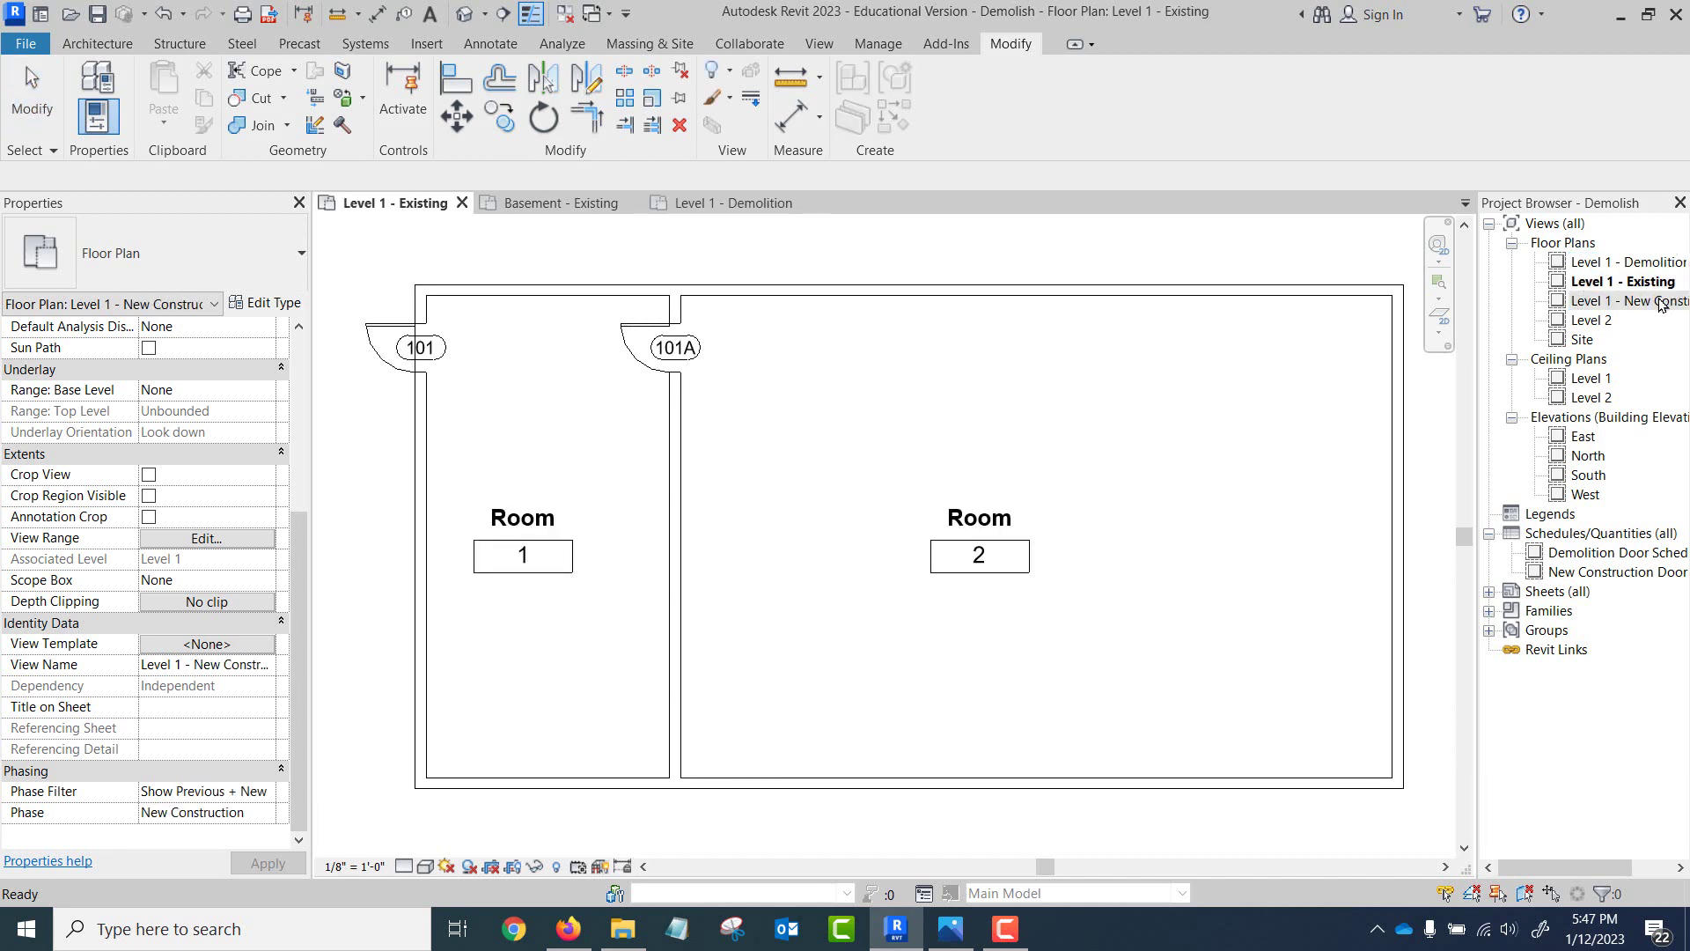
{"action": "double_click", "coordinate": [1658, 303]}
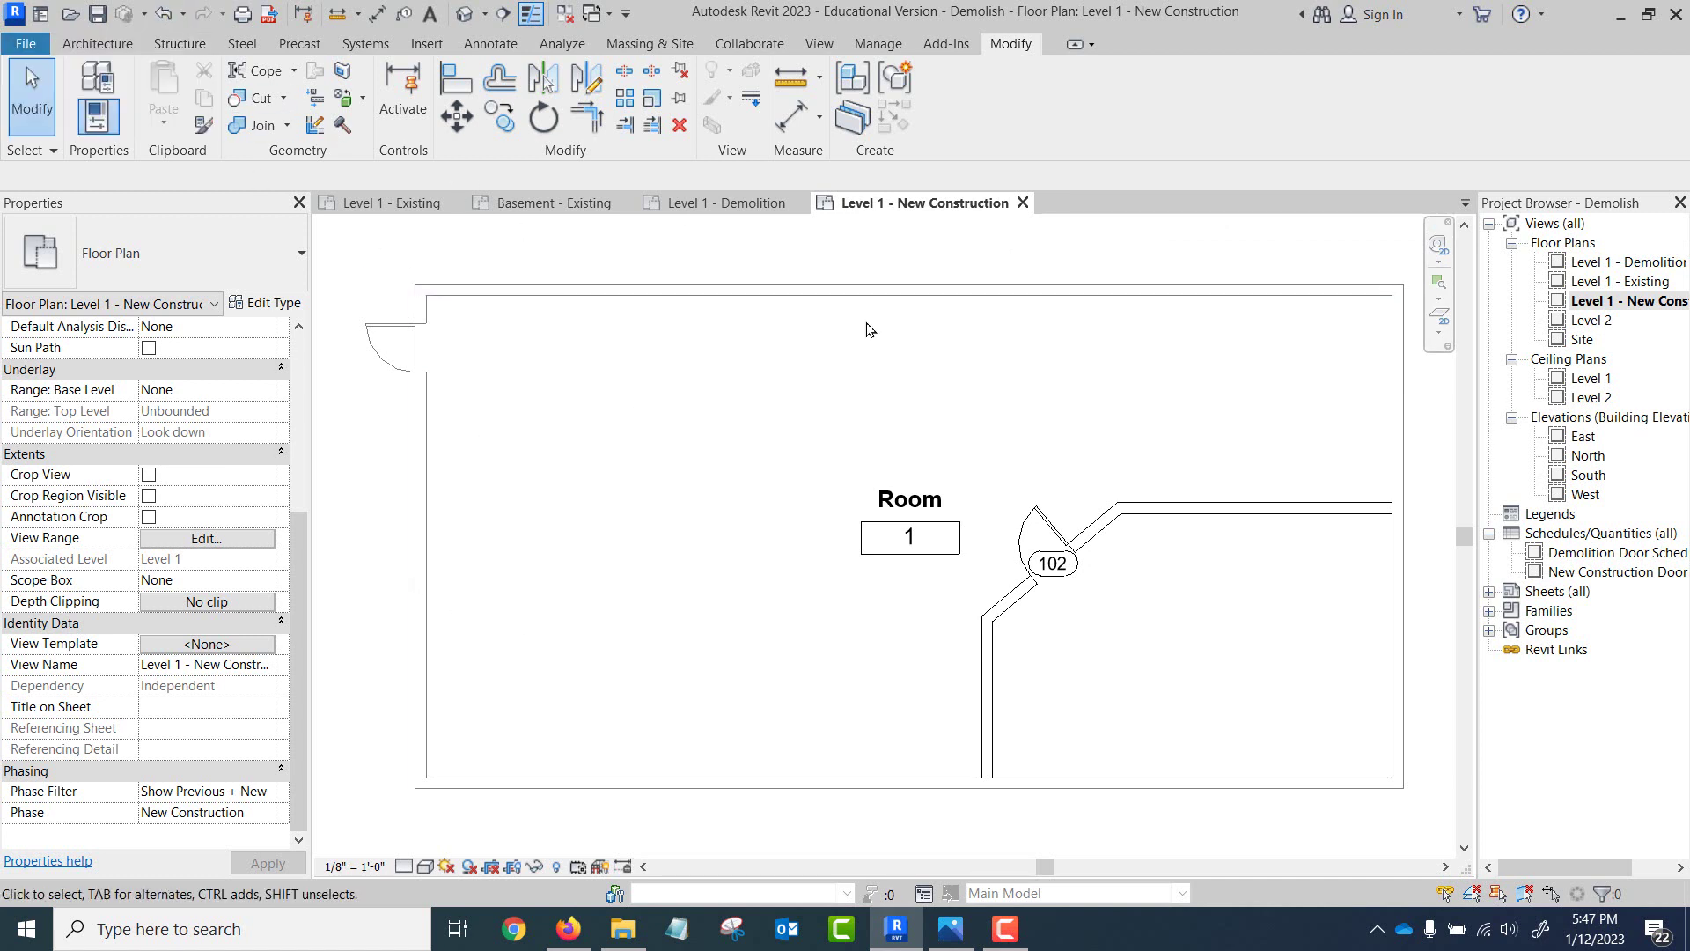
{"action": "left_click", "coordinate": [164, 22]}
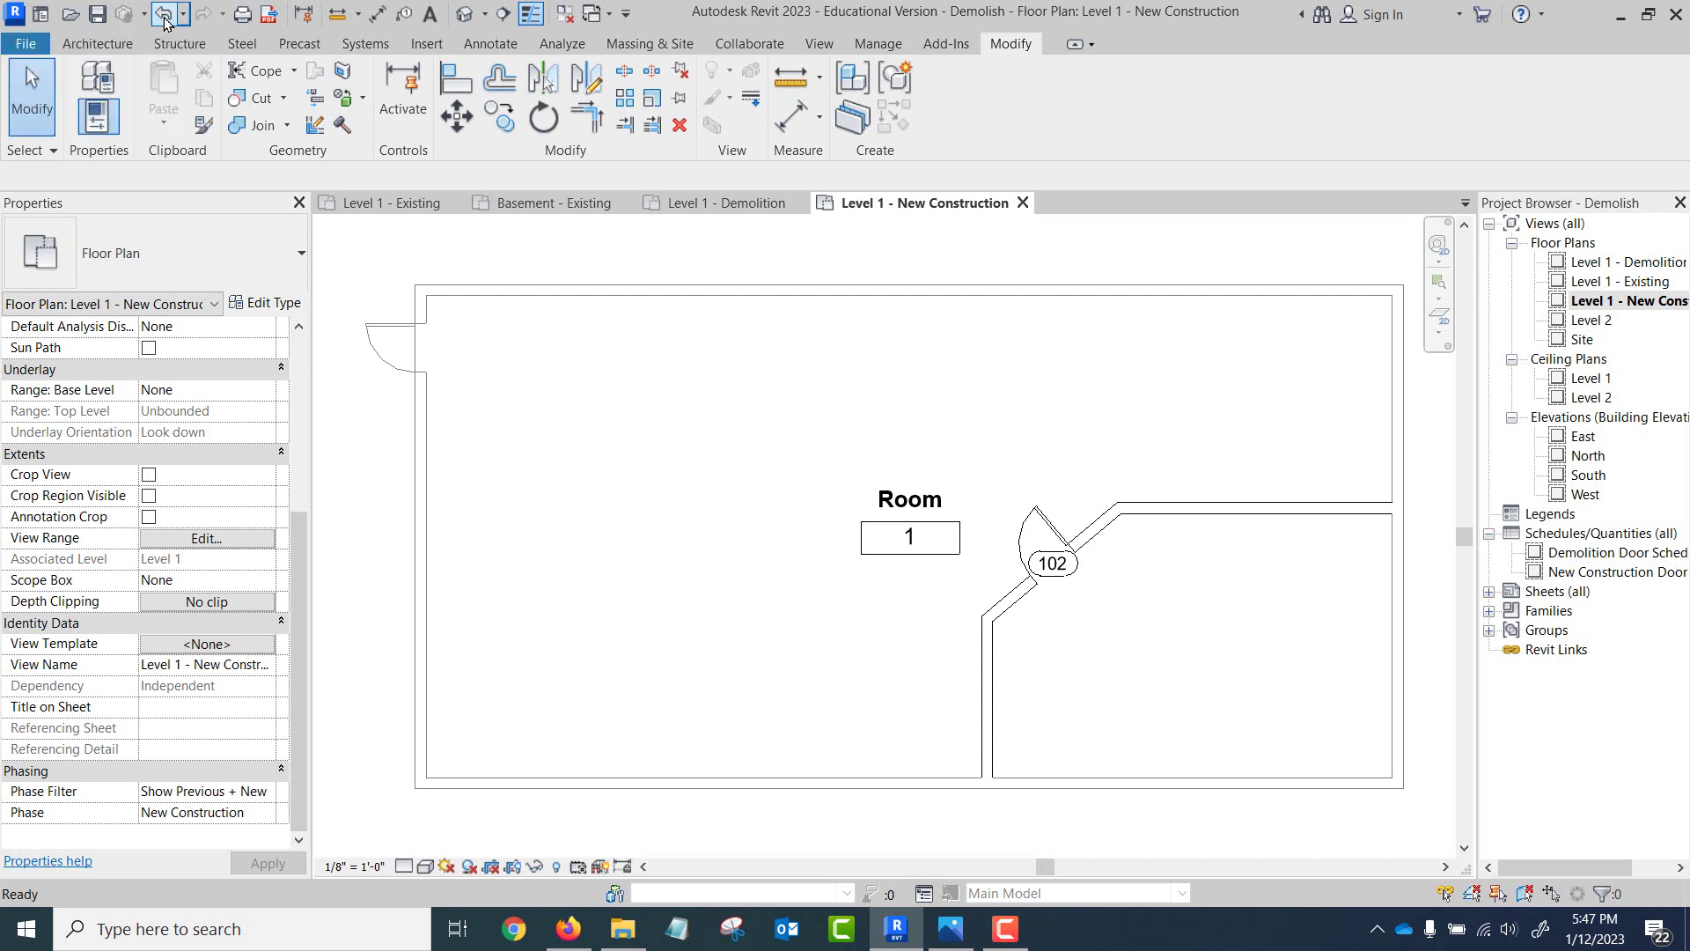
{"action": "double_click", "coordinate": [1628, 262]}
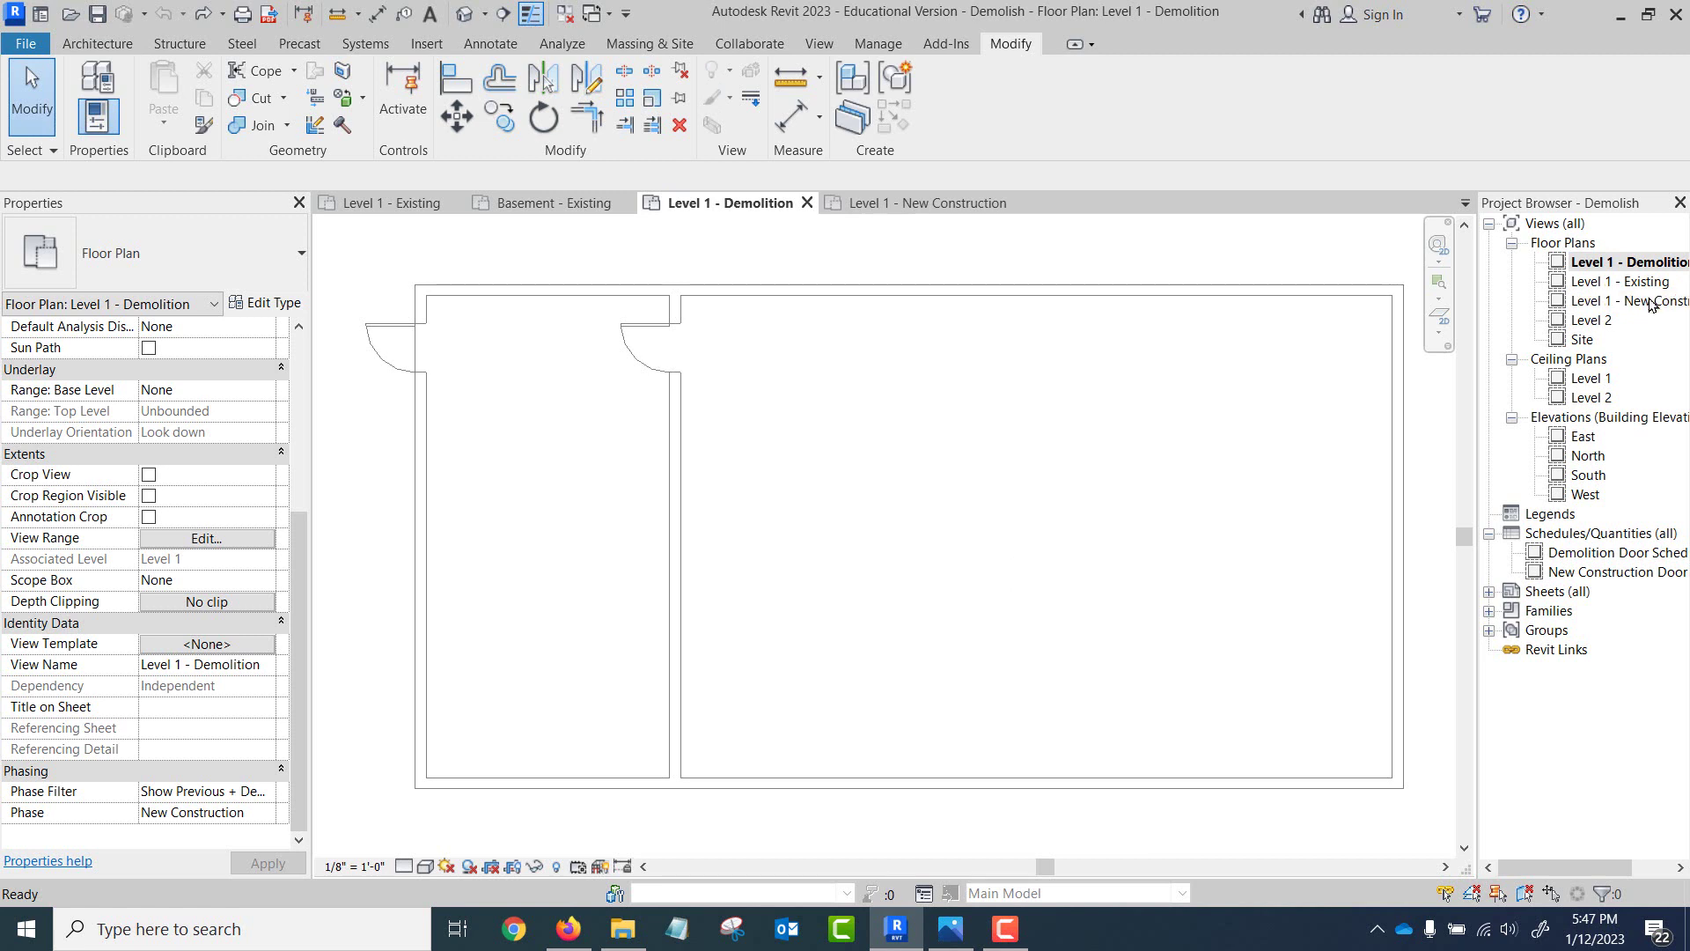
- In Level 1 - New Construction, demolish the left interior wall and its door with Demolish
{"action": "left_click", "coordinate": [1652, 302]}
{"action": "double_click", "coordinate": [1650, 304]}
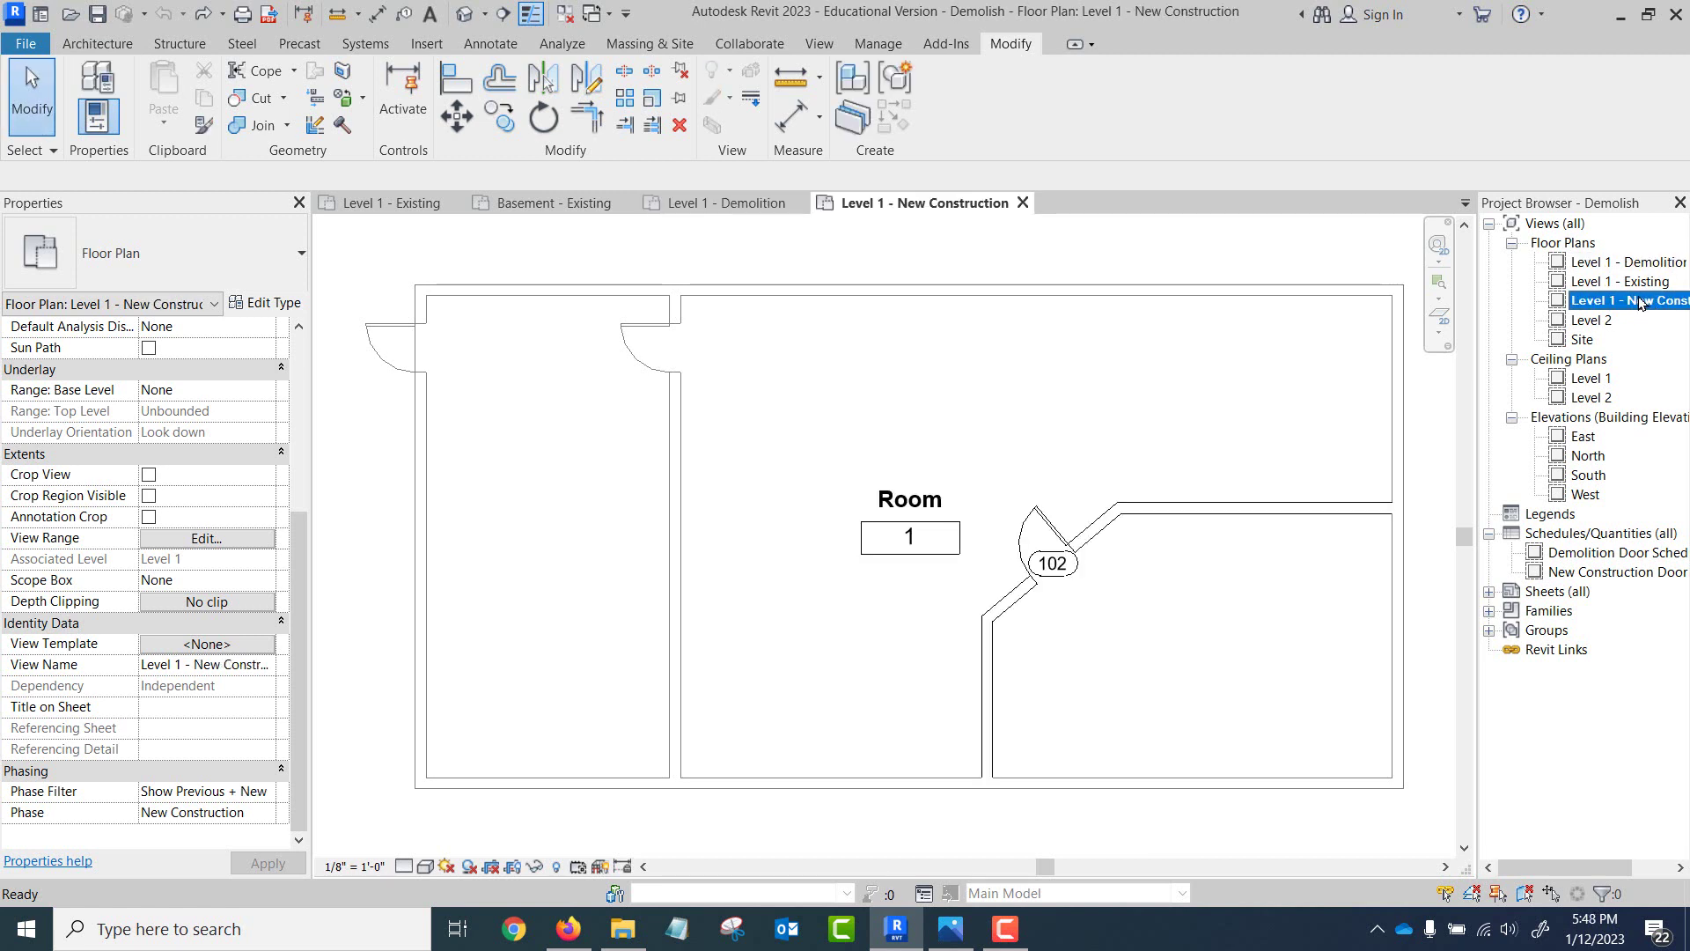
{"action": "left_click", "coordinate": [341, 126]}
{"action": "key", "text": "Escape"}
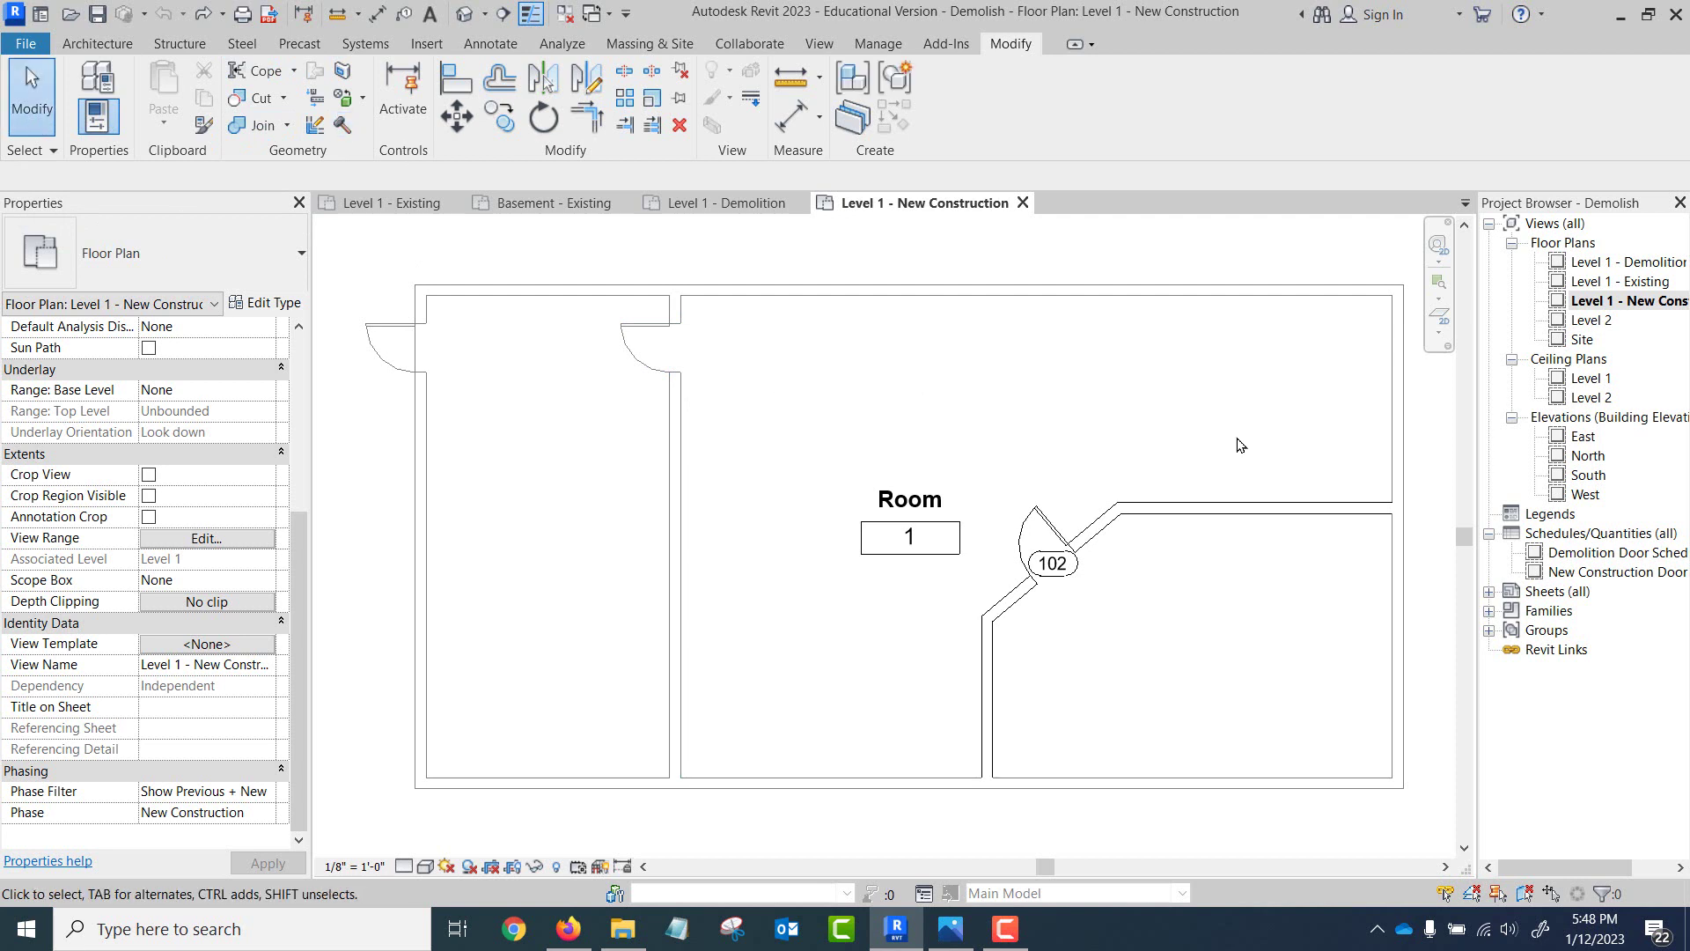
{"action": "left_click", "coordinate": [1639, 281]}
{"action": "left_click", "coordinate": [1639, 282]}
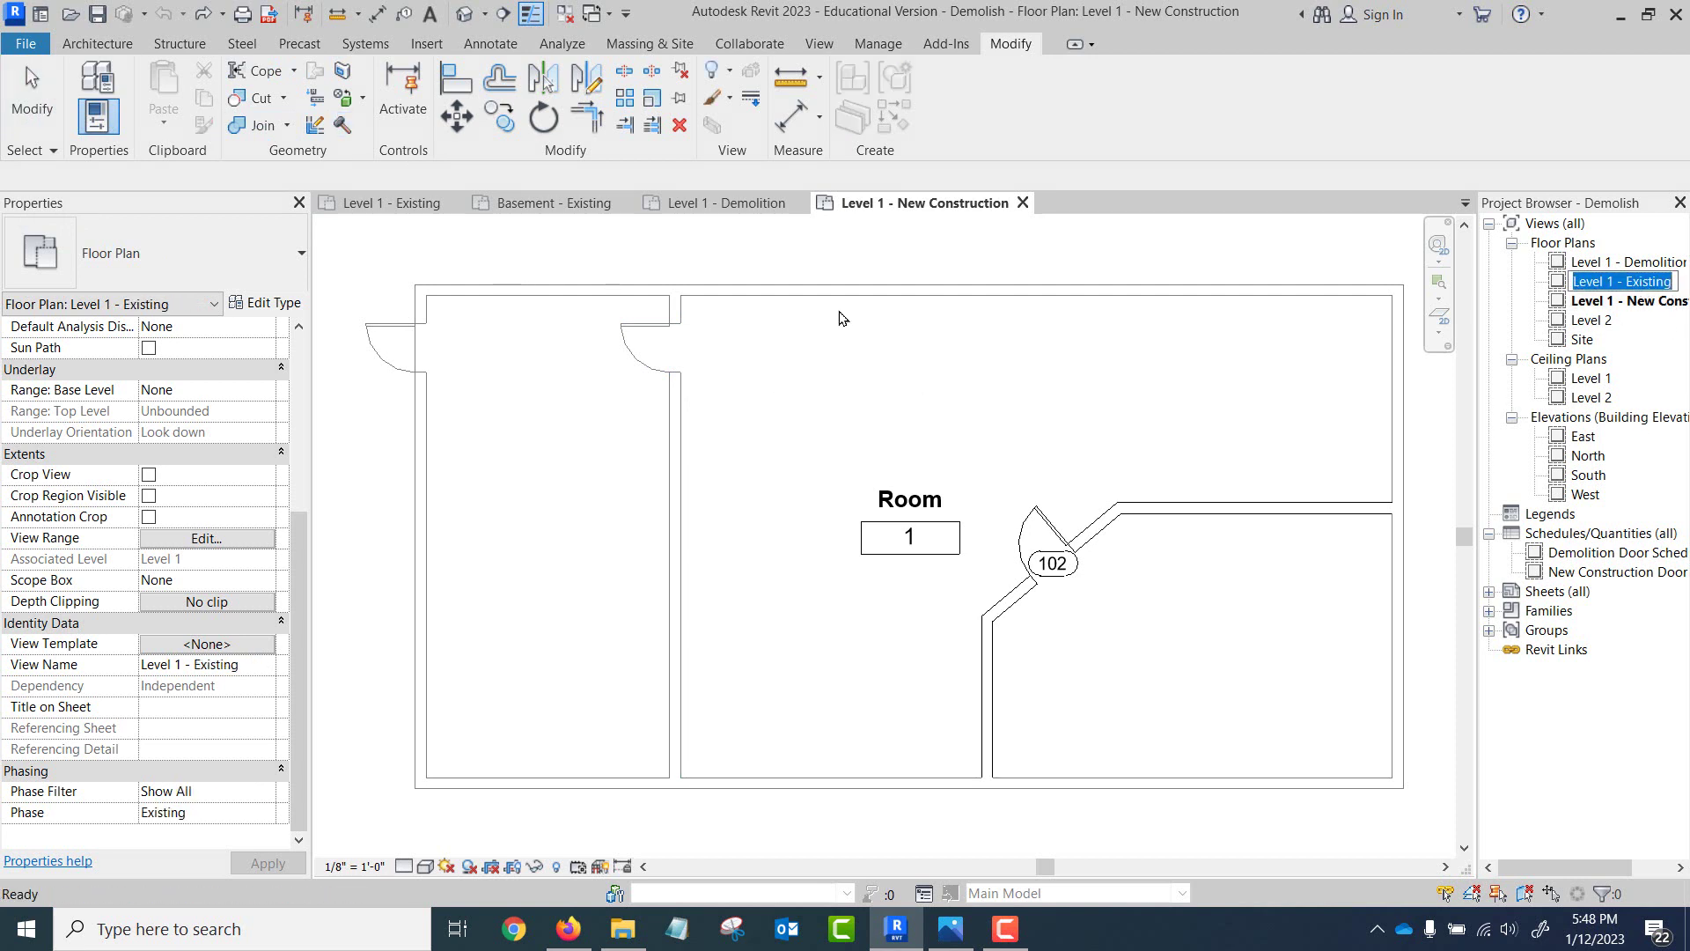
{"action": "left_click", "coordinate": [344, 128]}
{"action": "left_click", "coordinate": [673, 484]}
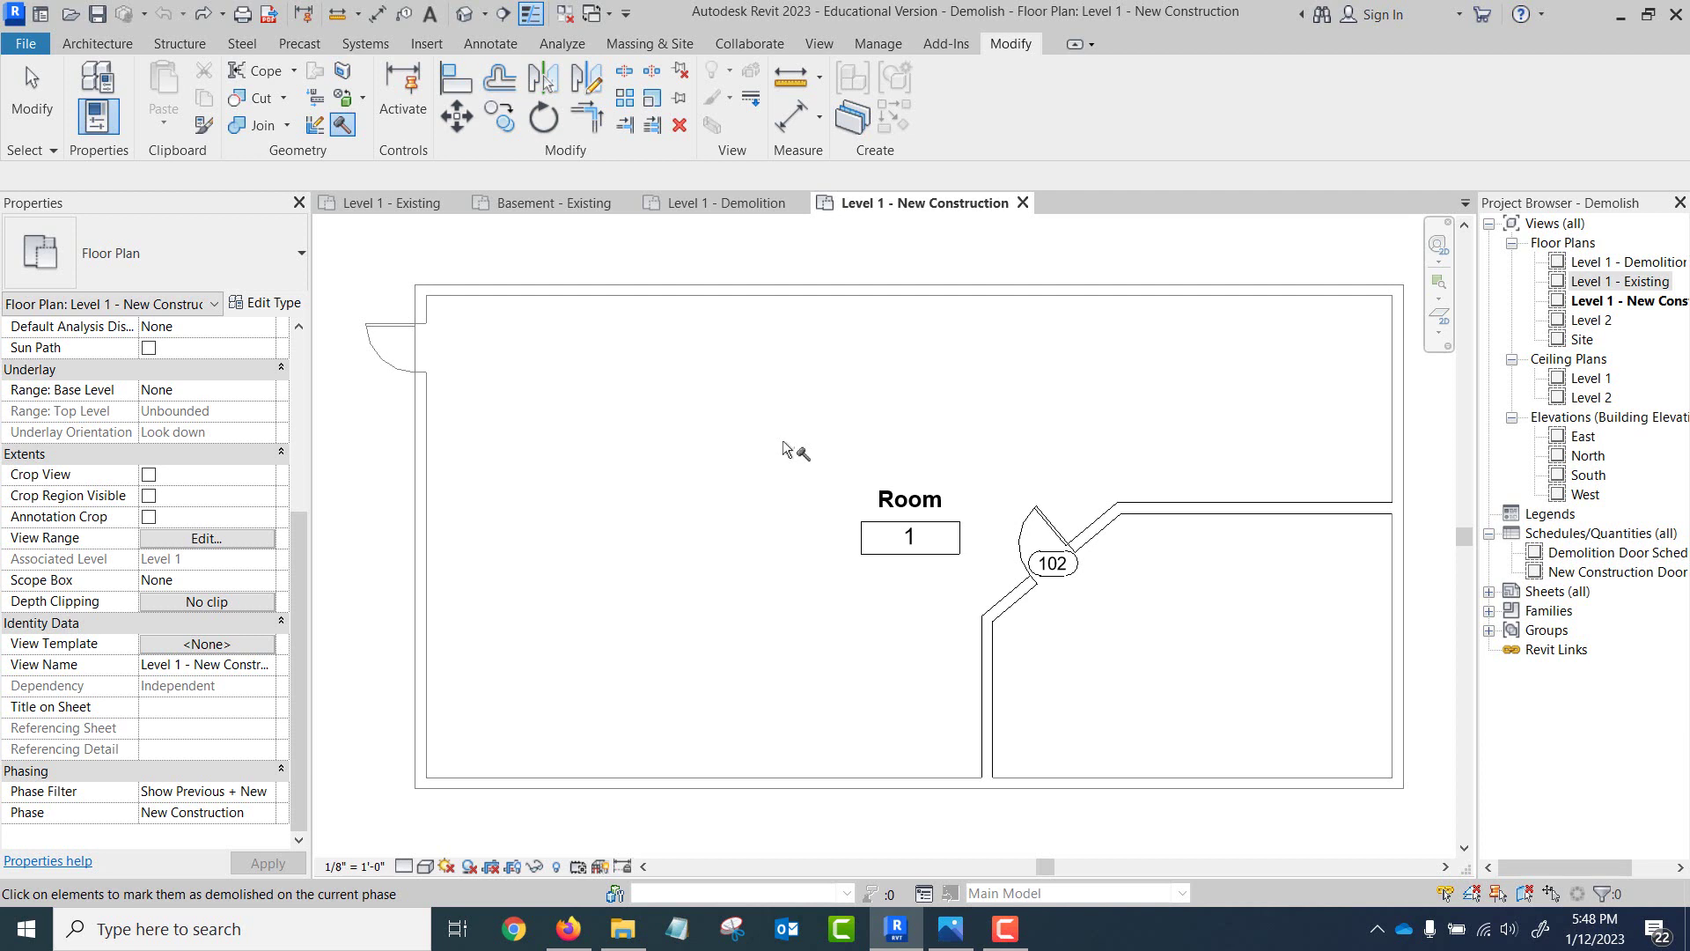
{"action": "key", "text": "Escape"}
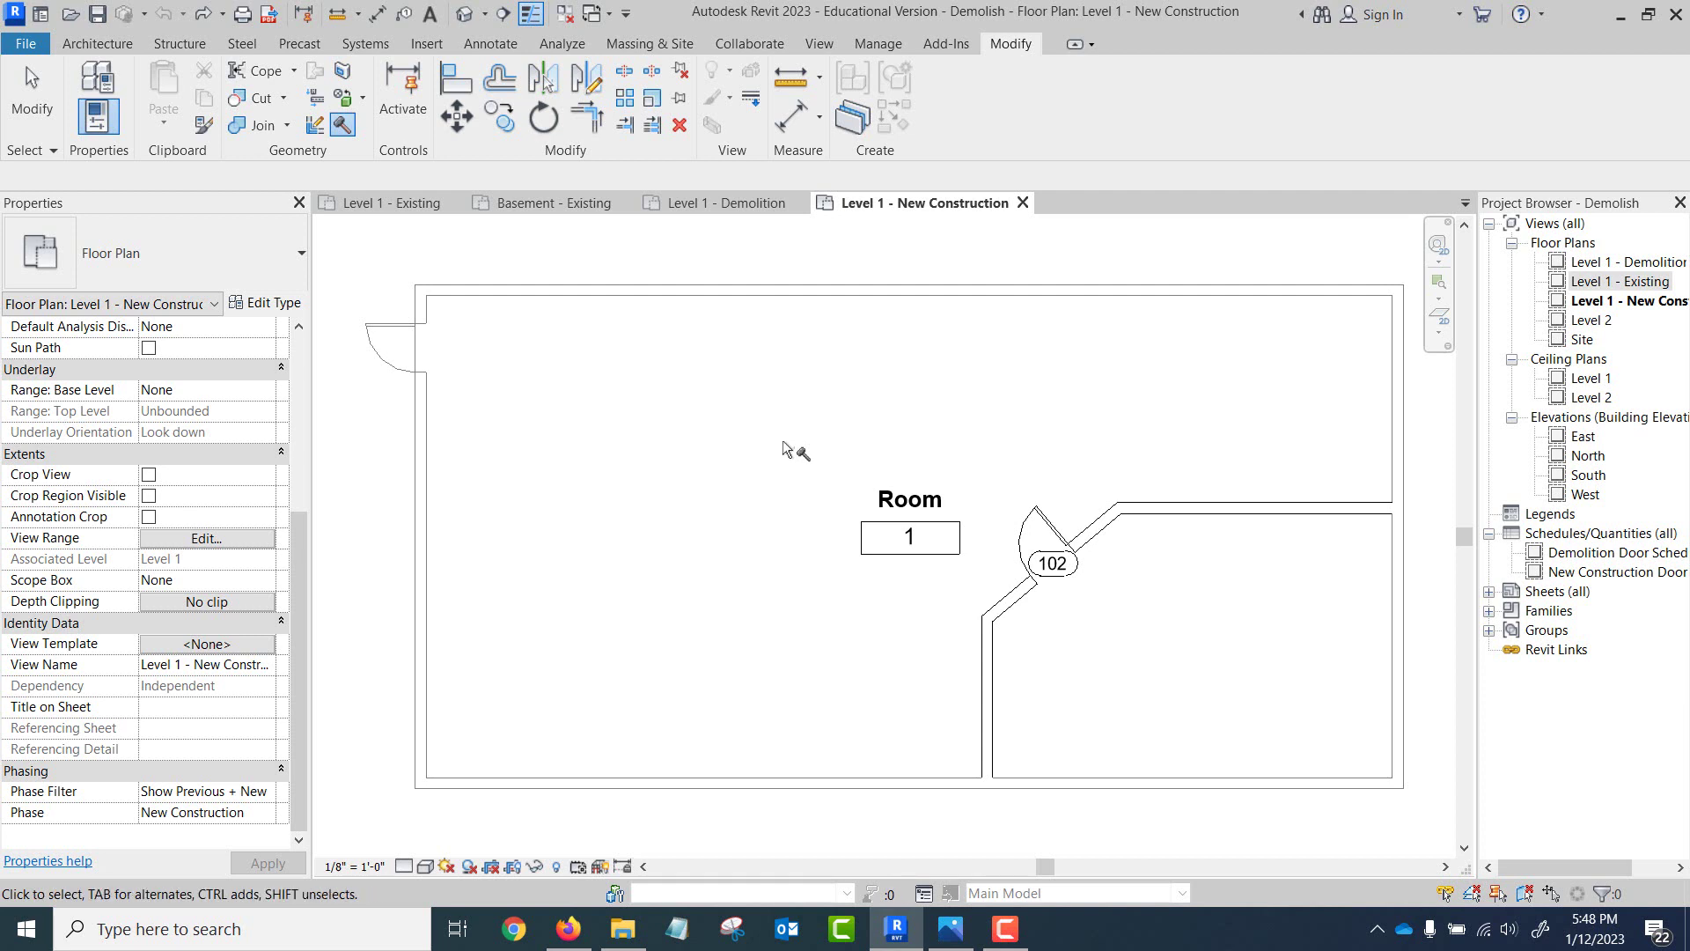
- On Level 1 - Demolition, check that the dashed wall's Phase Demolished is New Construction
{"action": "left_click", "coordinate": [1629, 262]}
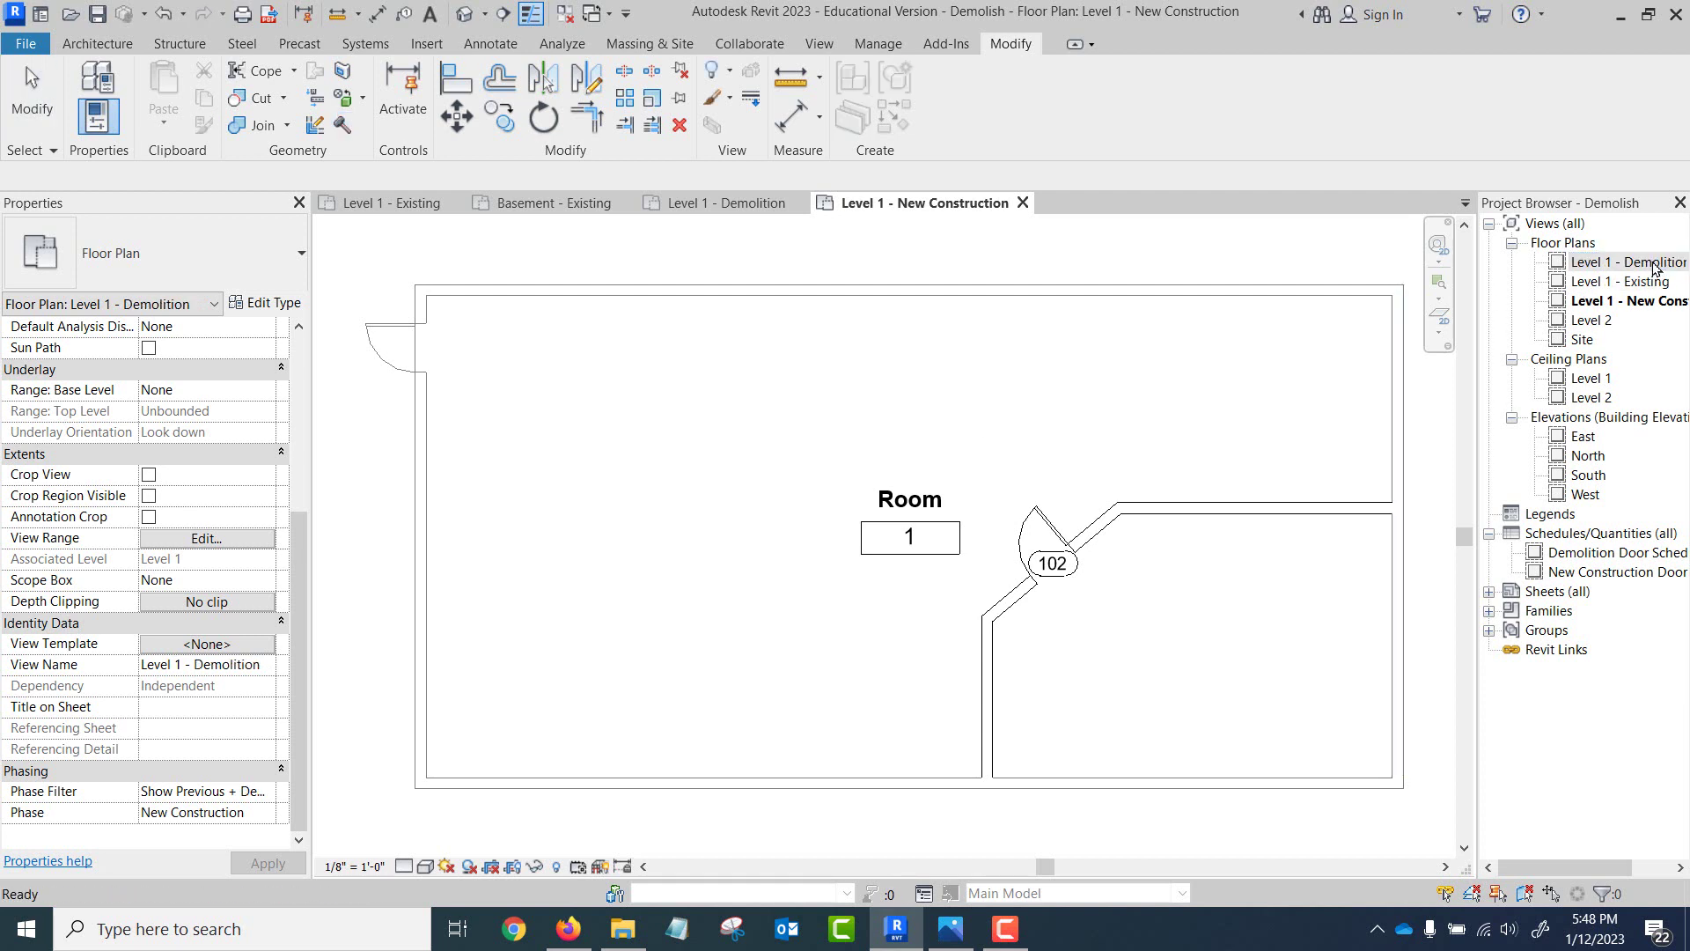
{"action": "double_click", "coordinate": [1653, 264]}
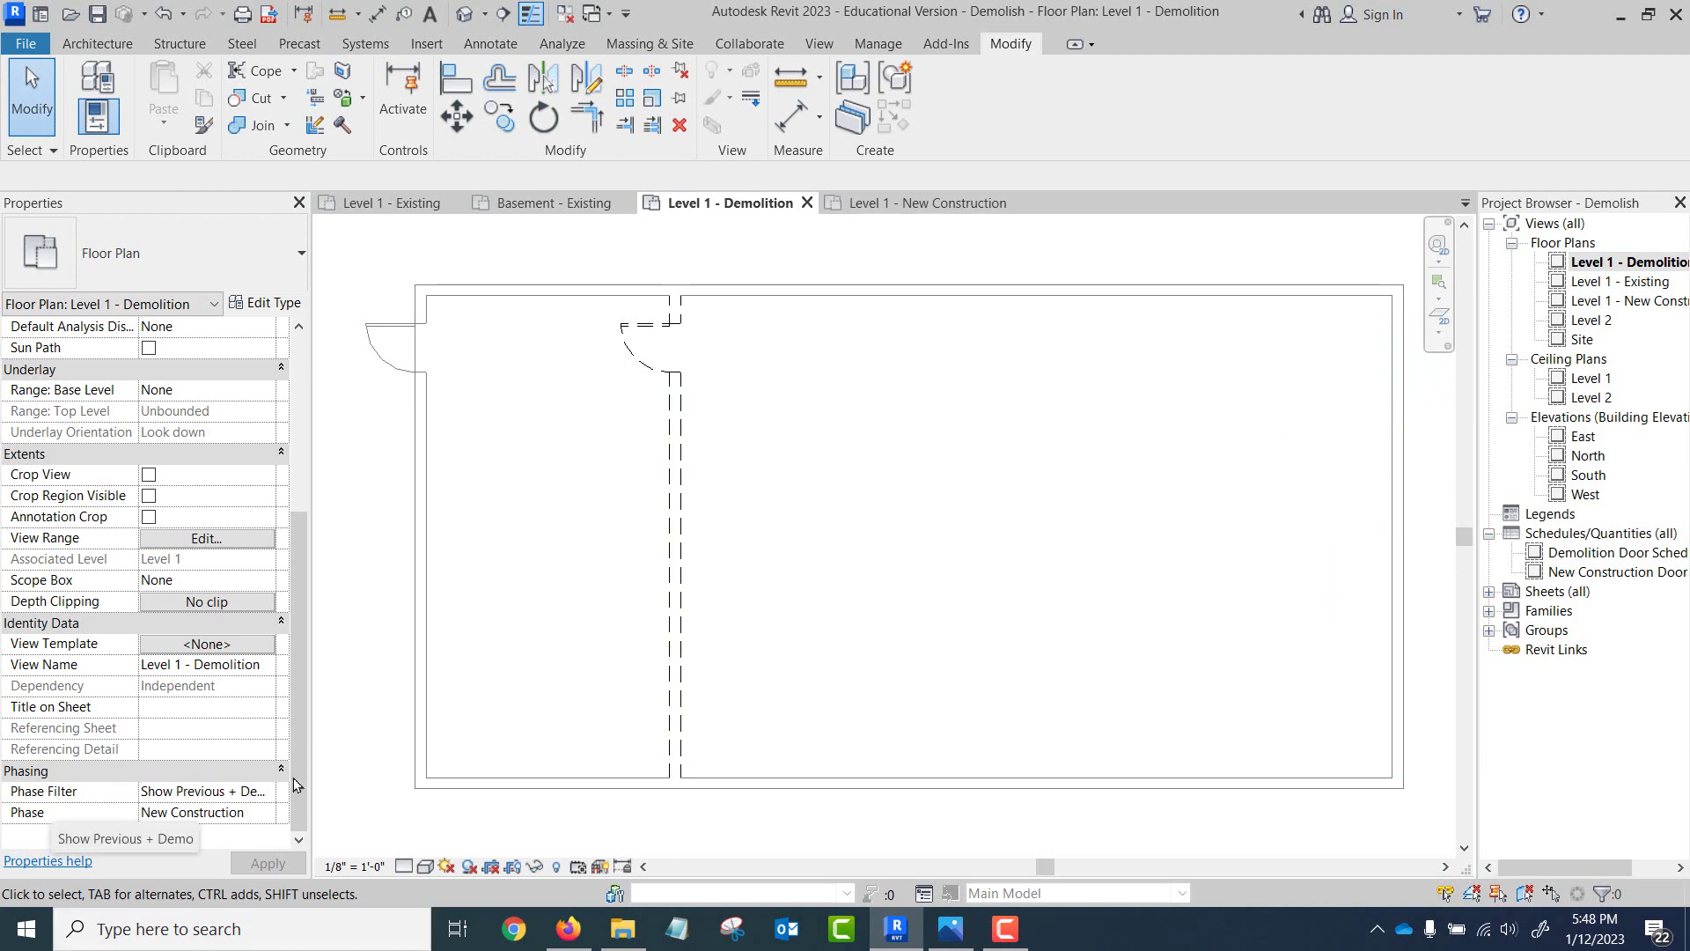
{"action": "double_click", "coordinate": [1649, 302]}
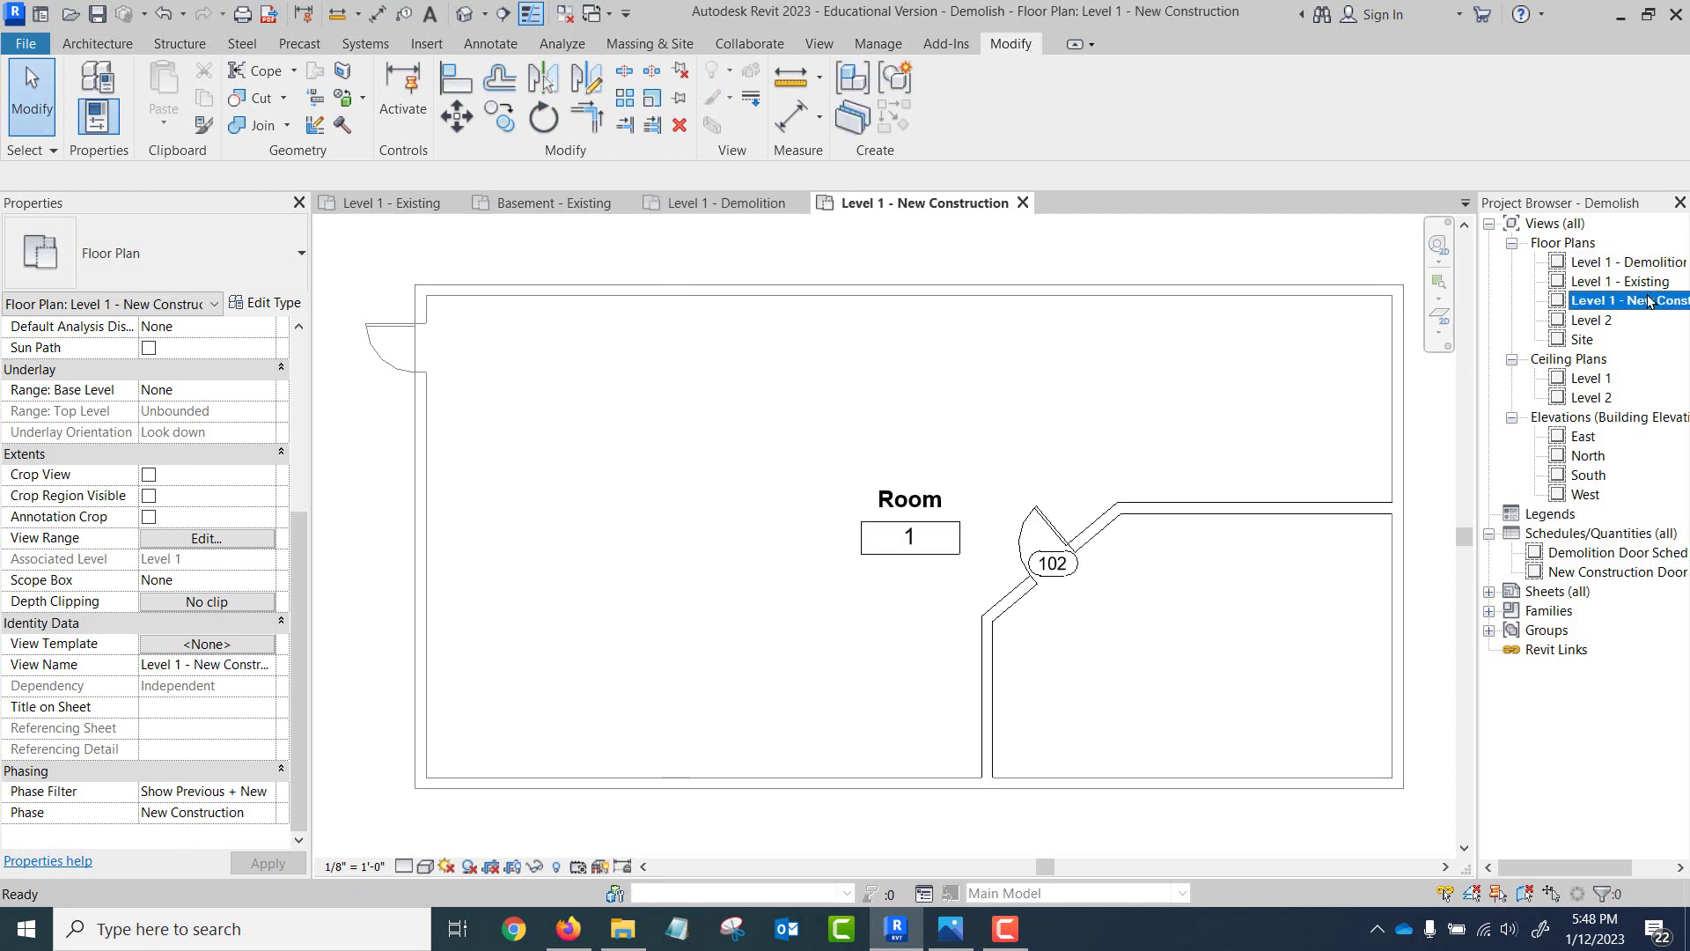
{"action": "left_click", "coordinate": [735, 202]}
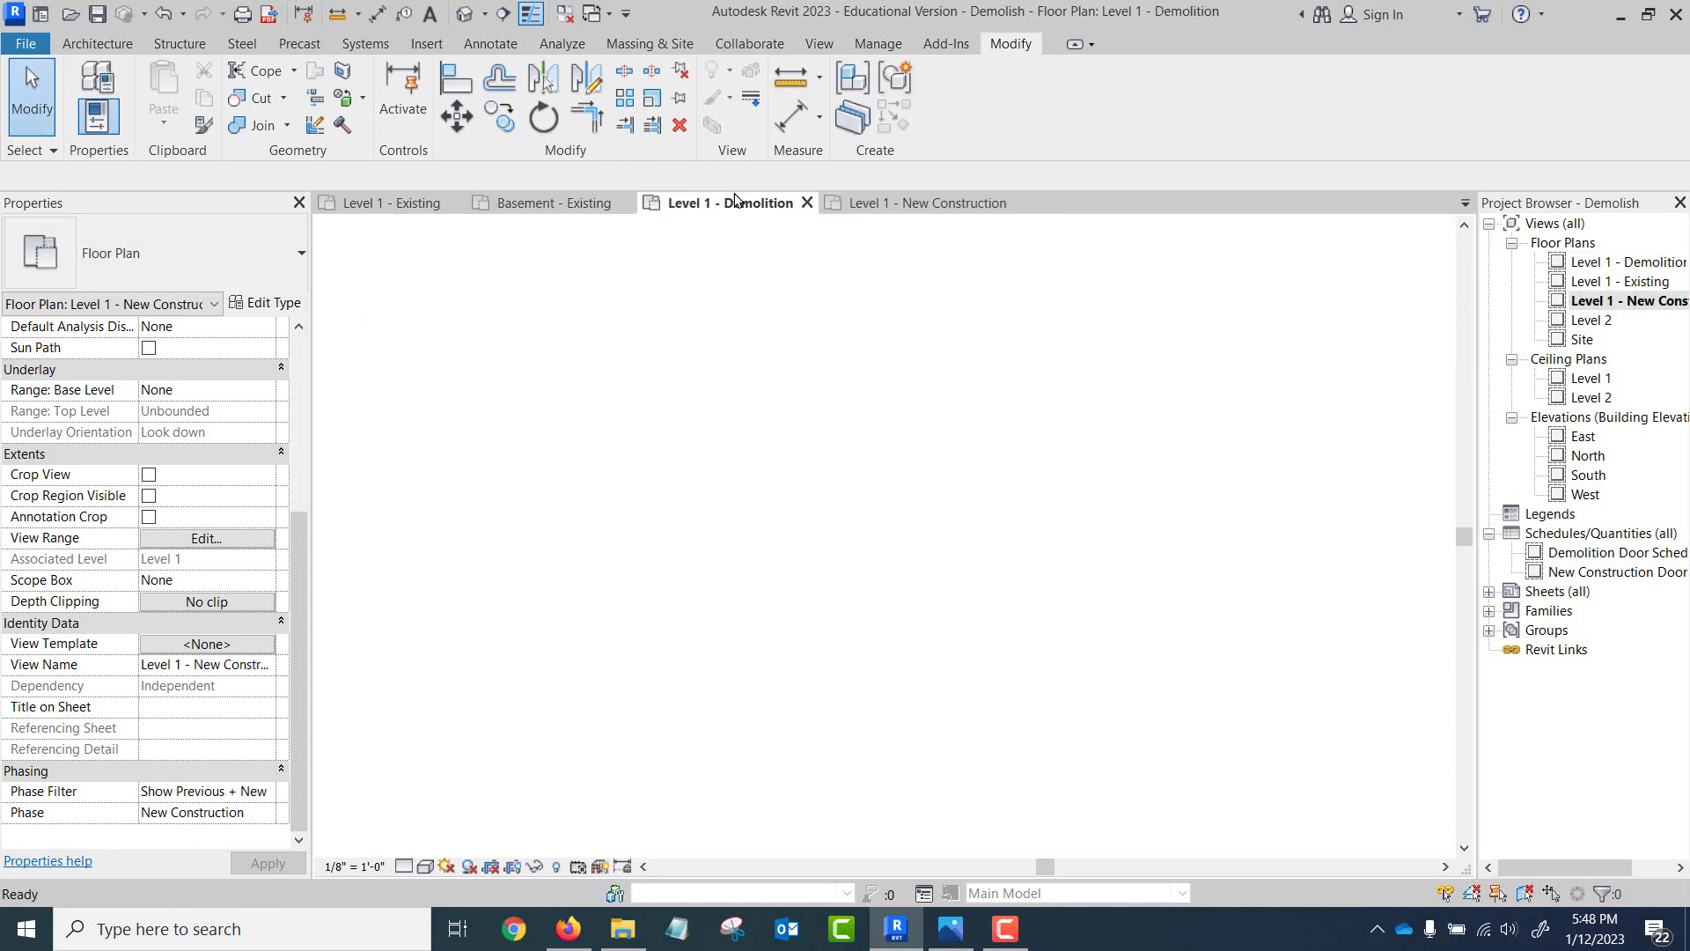
{"action": "left_click", "coordinate": [675, 404]}
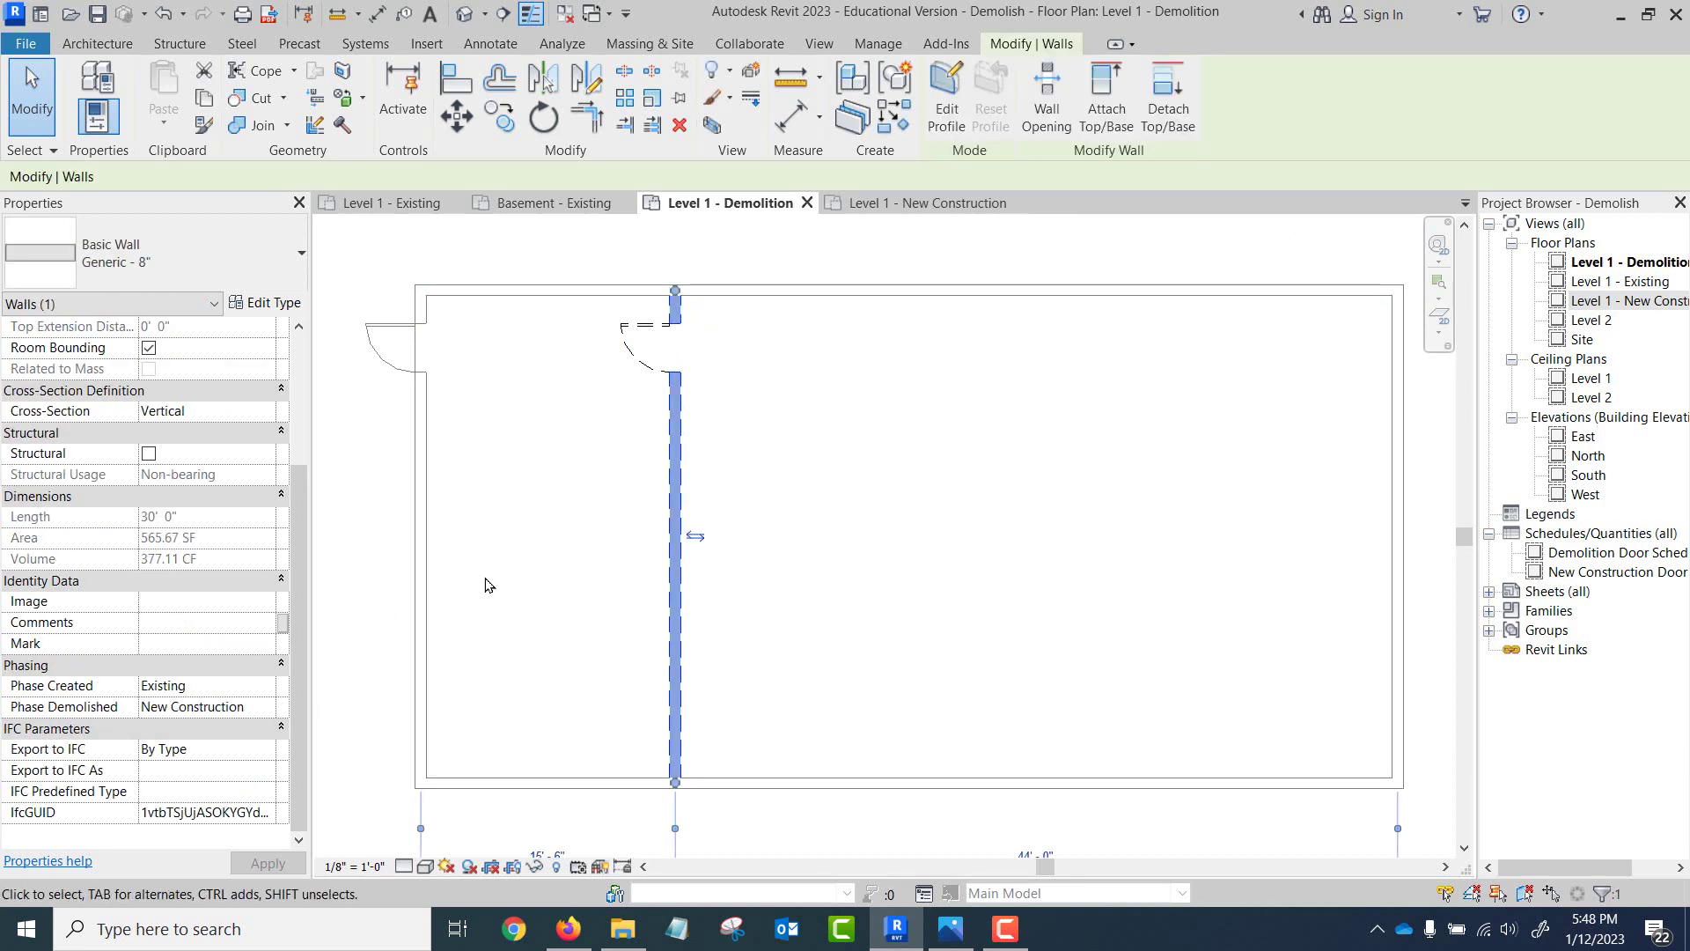
{"action": "left_click", "coordinate": [573, 517]}
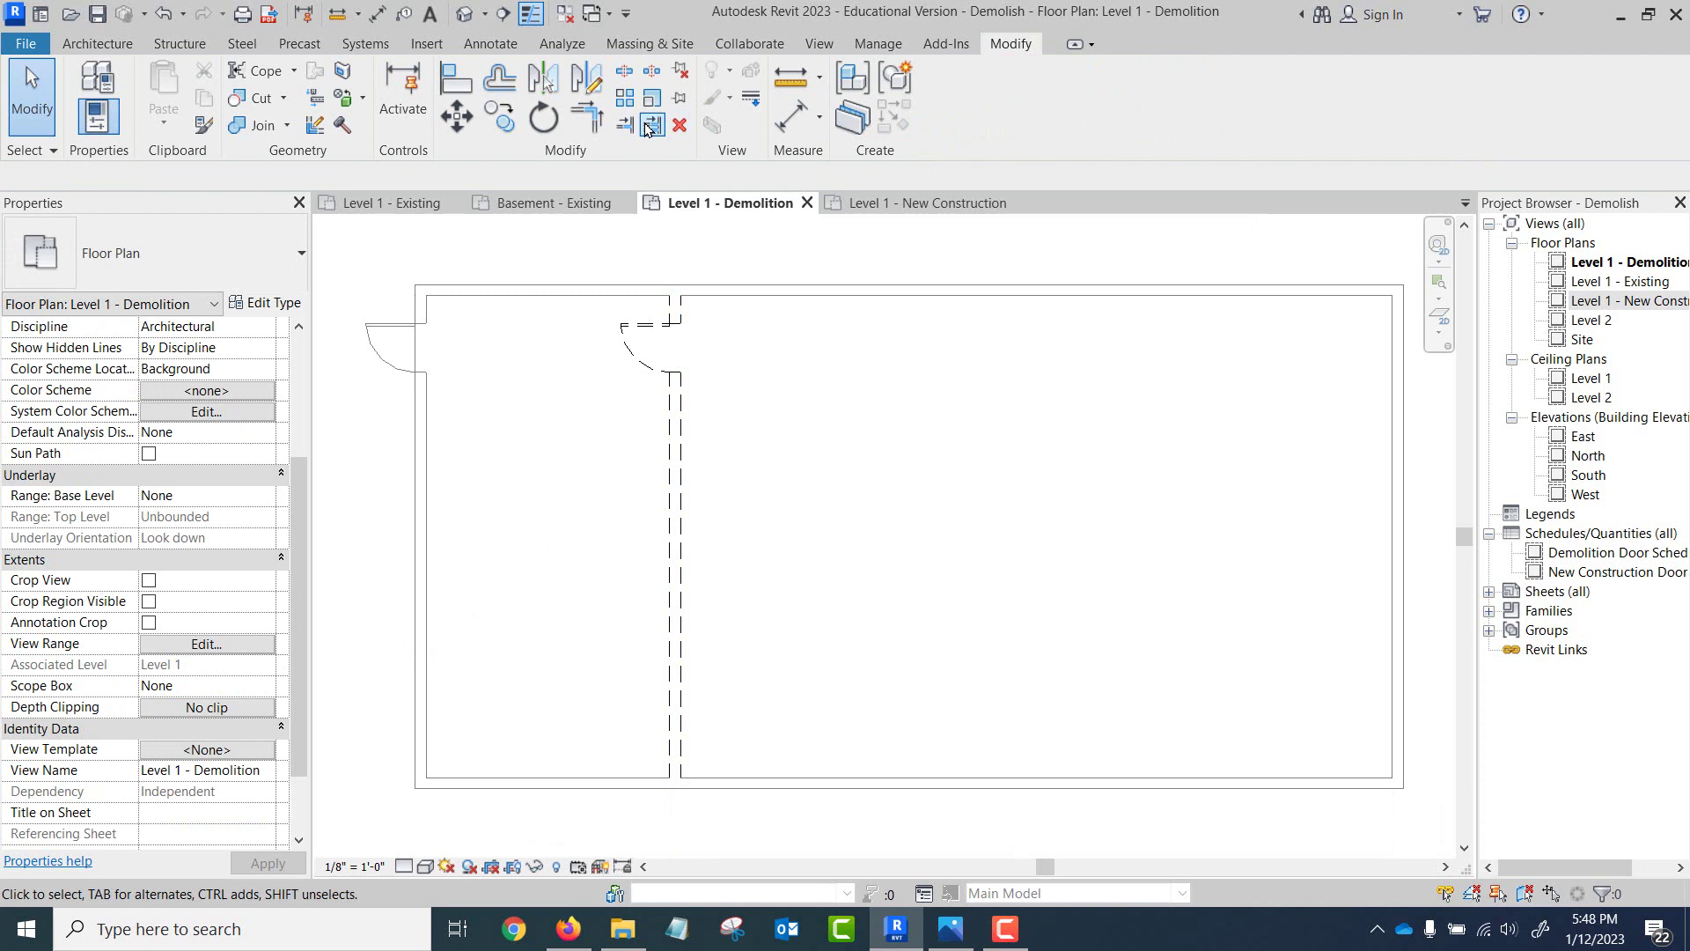
- Undo the wall demolition so the interior wall and doors are solid again
{"action": "left_click", "coordinate": [163, 18]}
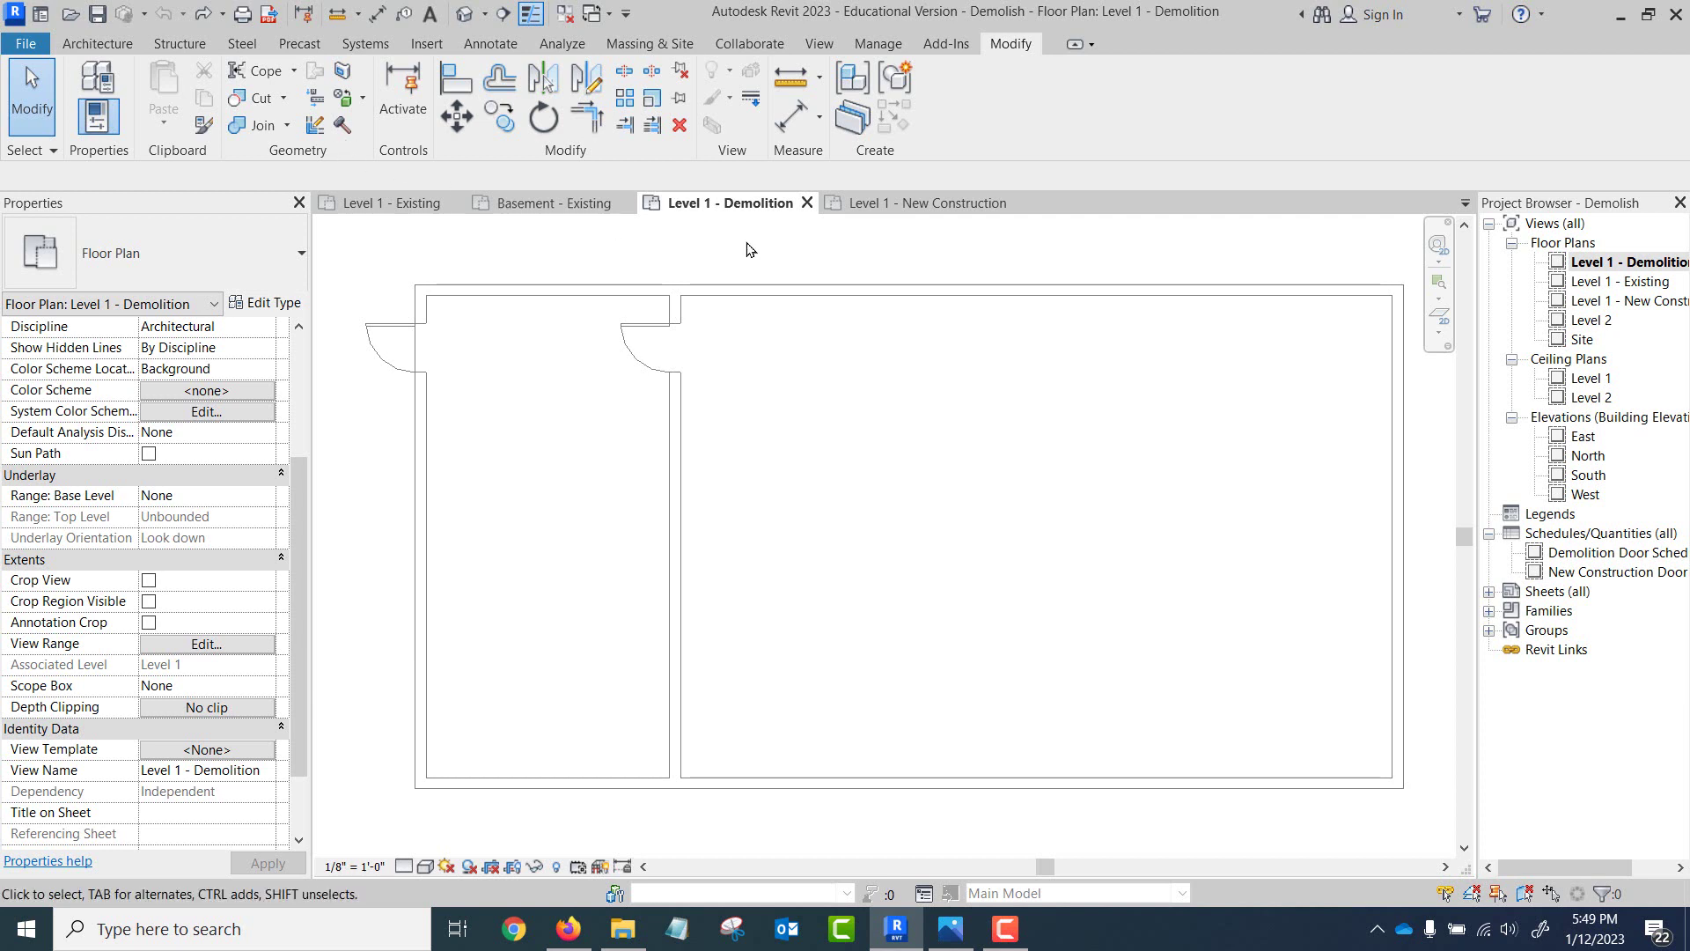
- Close the Level 1 - Demolition, New Construction and Existing view tabs
{"action": "left_click", "coordinate": [806, 203]}
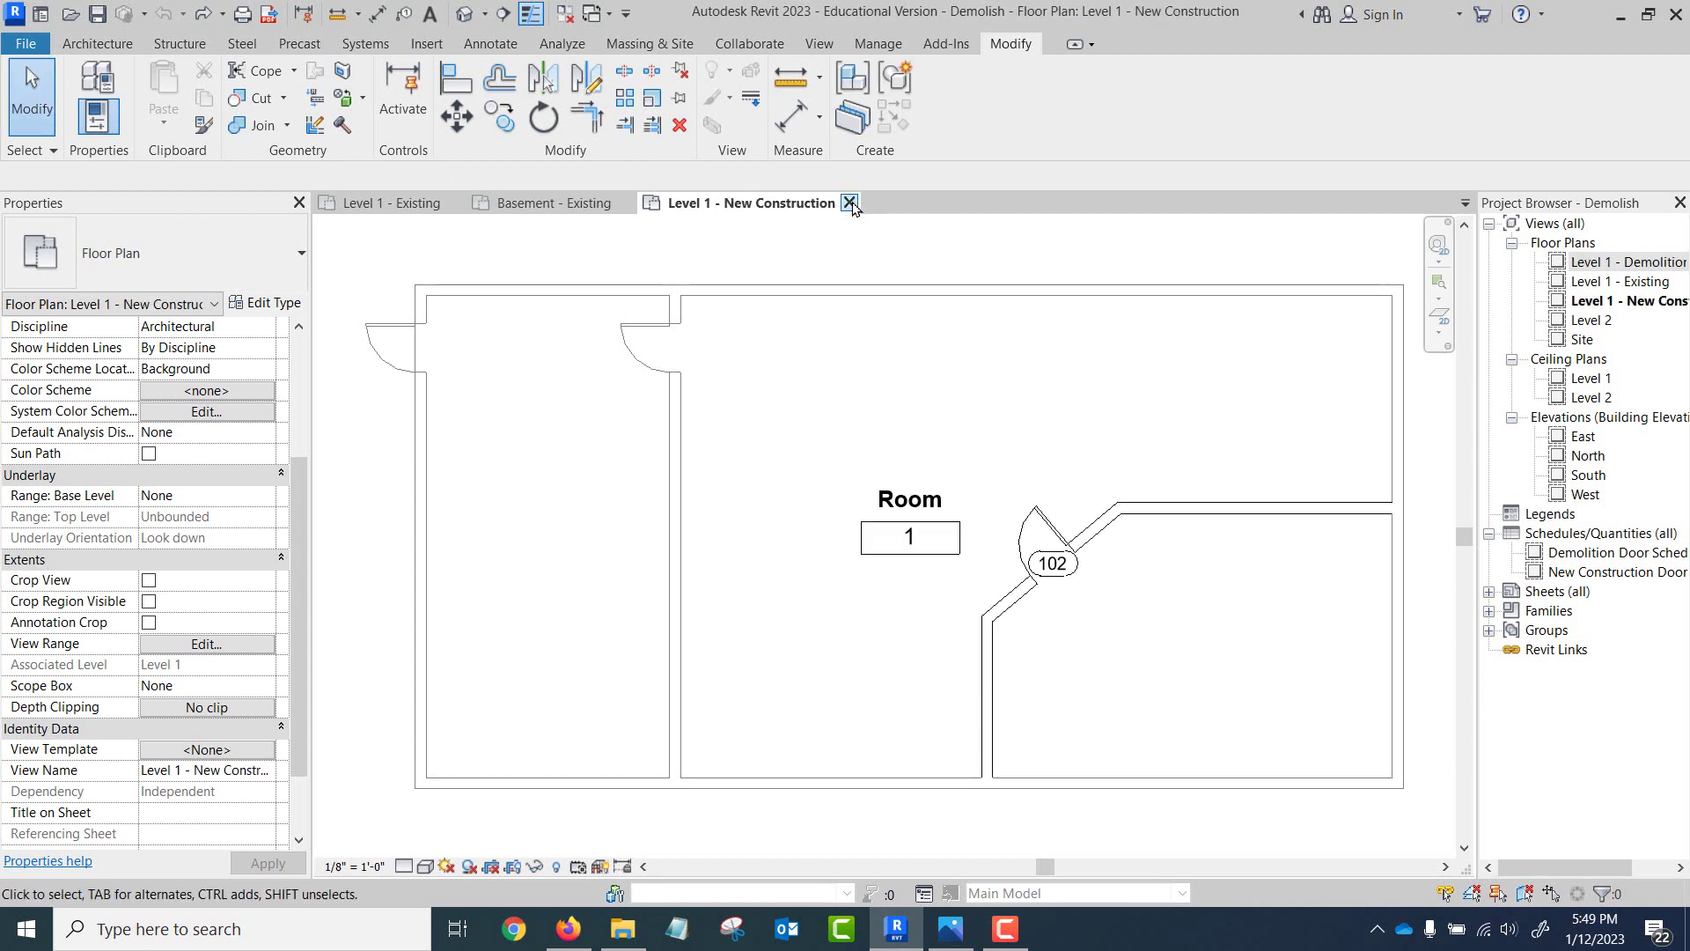
{"action": "left_click", "coordinate": [851, 203]}
{"action": "left_click", "coordinate": [455, 203]}
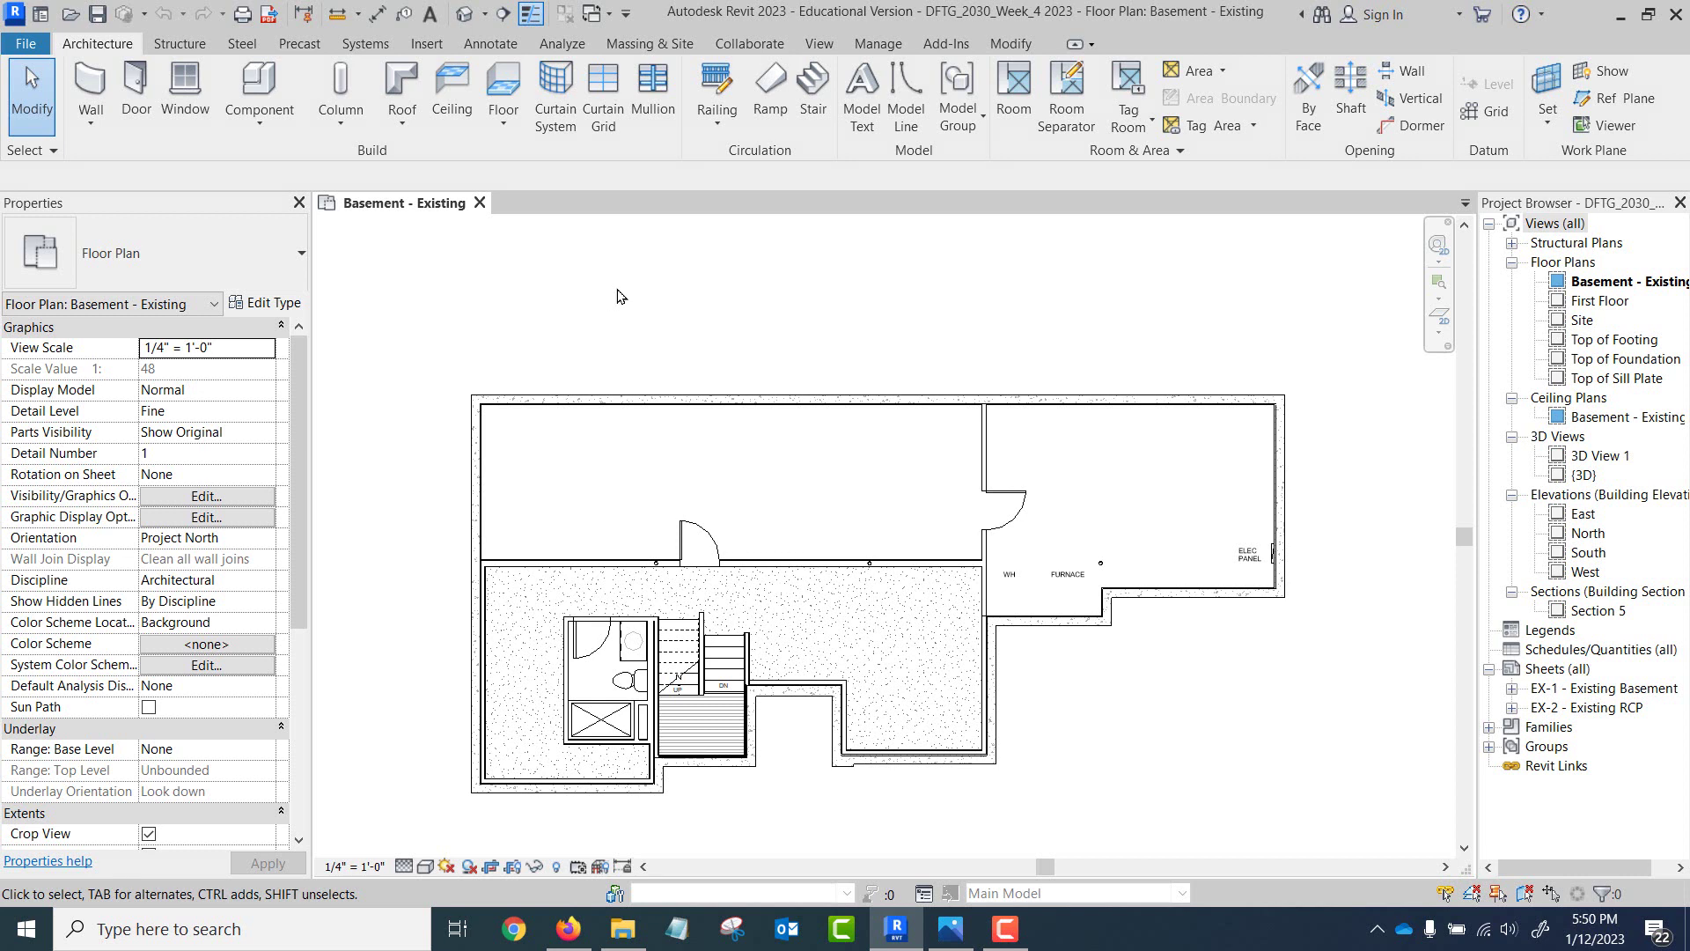
- Open the Default 3D View, then return to the Basement - Existing plan
{"action": "left_click", "coordinate": [464, 15]}
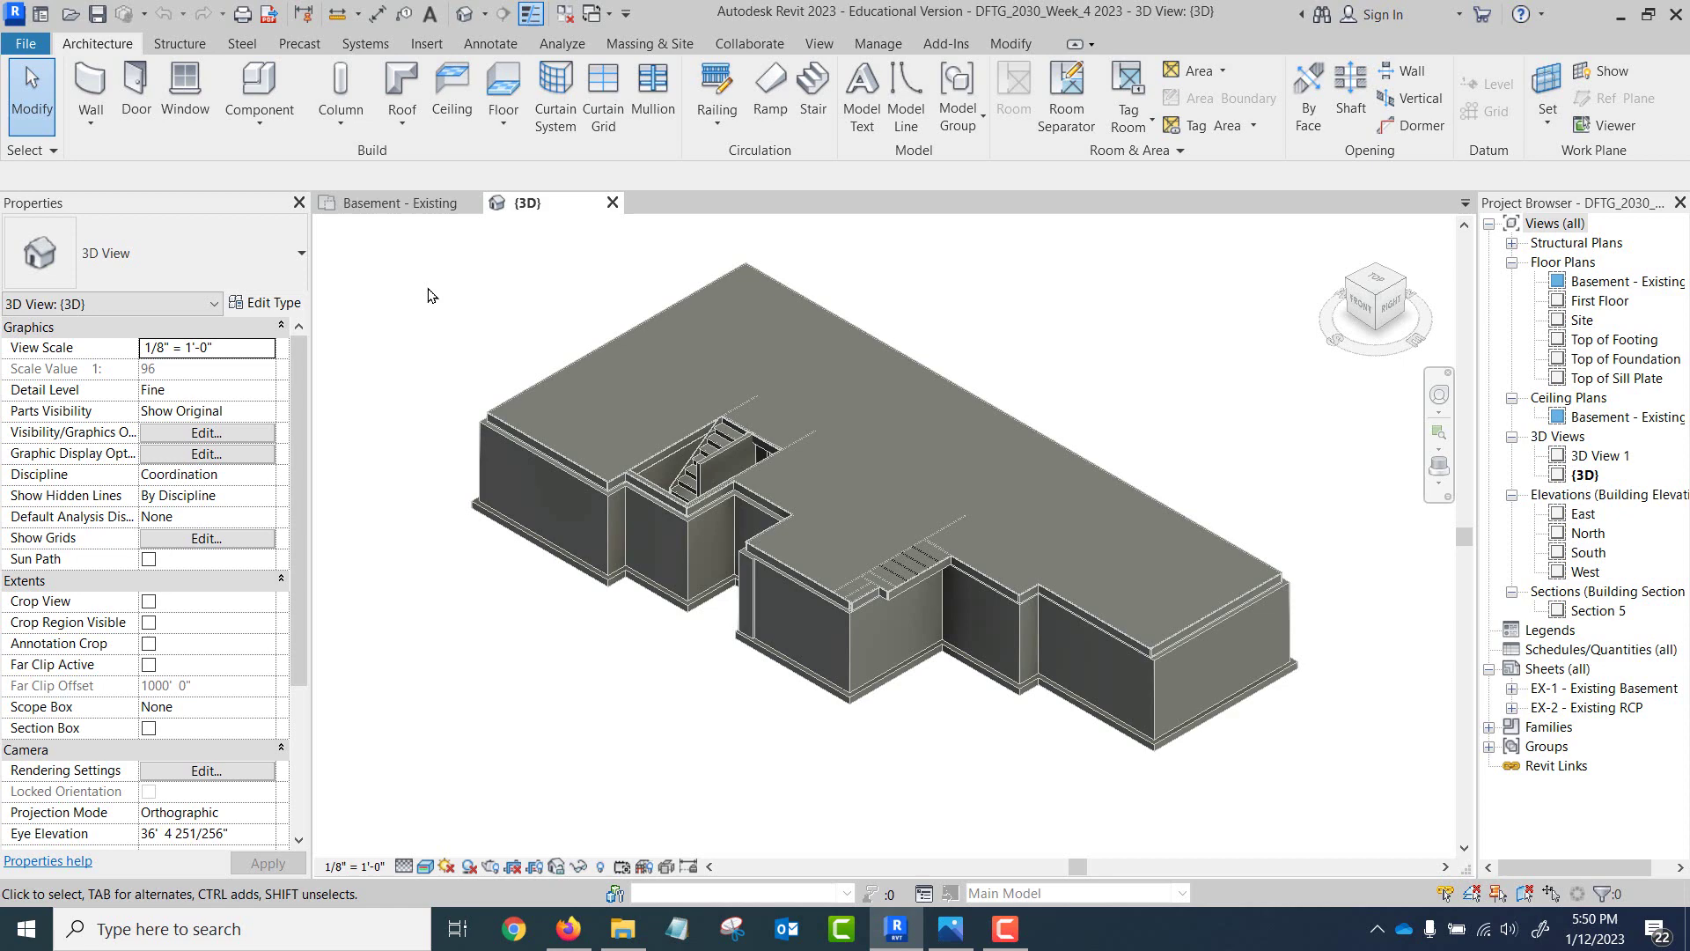
{"action": "left_click", "coordinate": [393, 205]}
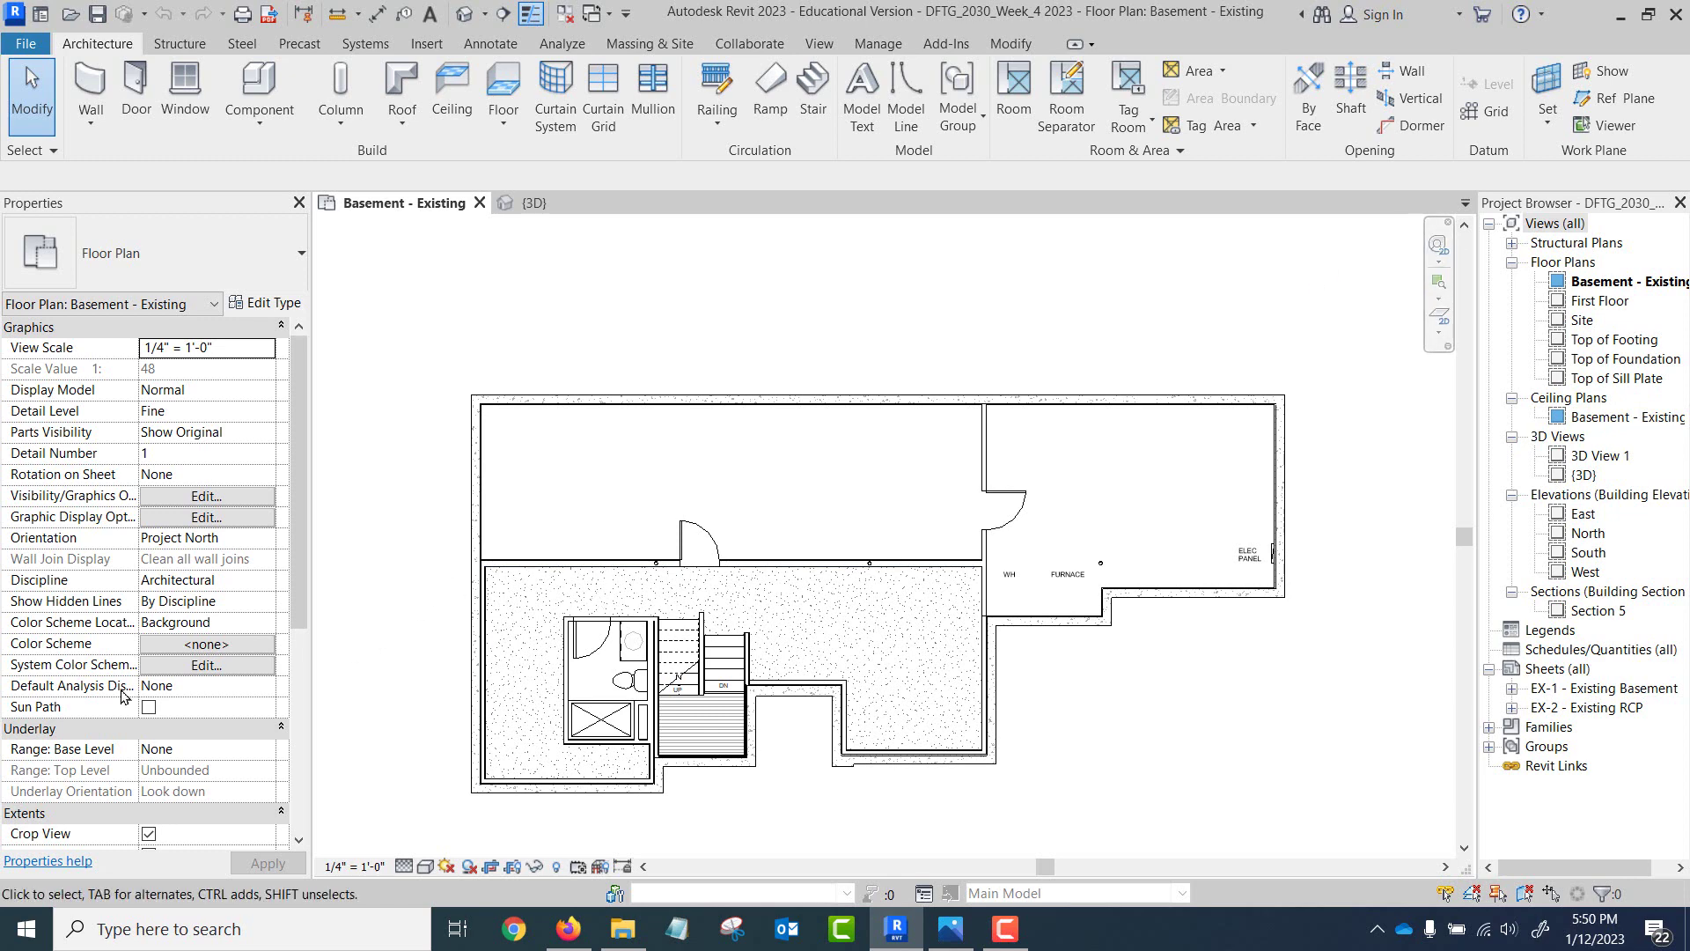
{"action": "scroll", "coordinate": [203, 608], "scroll_direction": "down", "scroll_amount": 6}
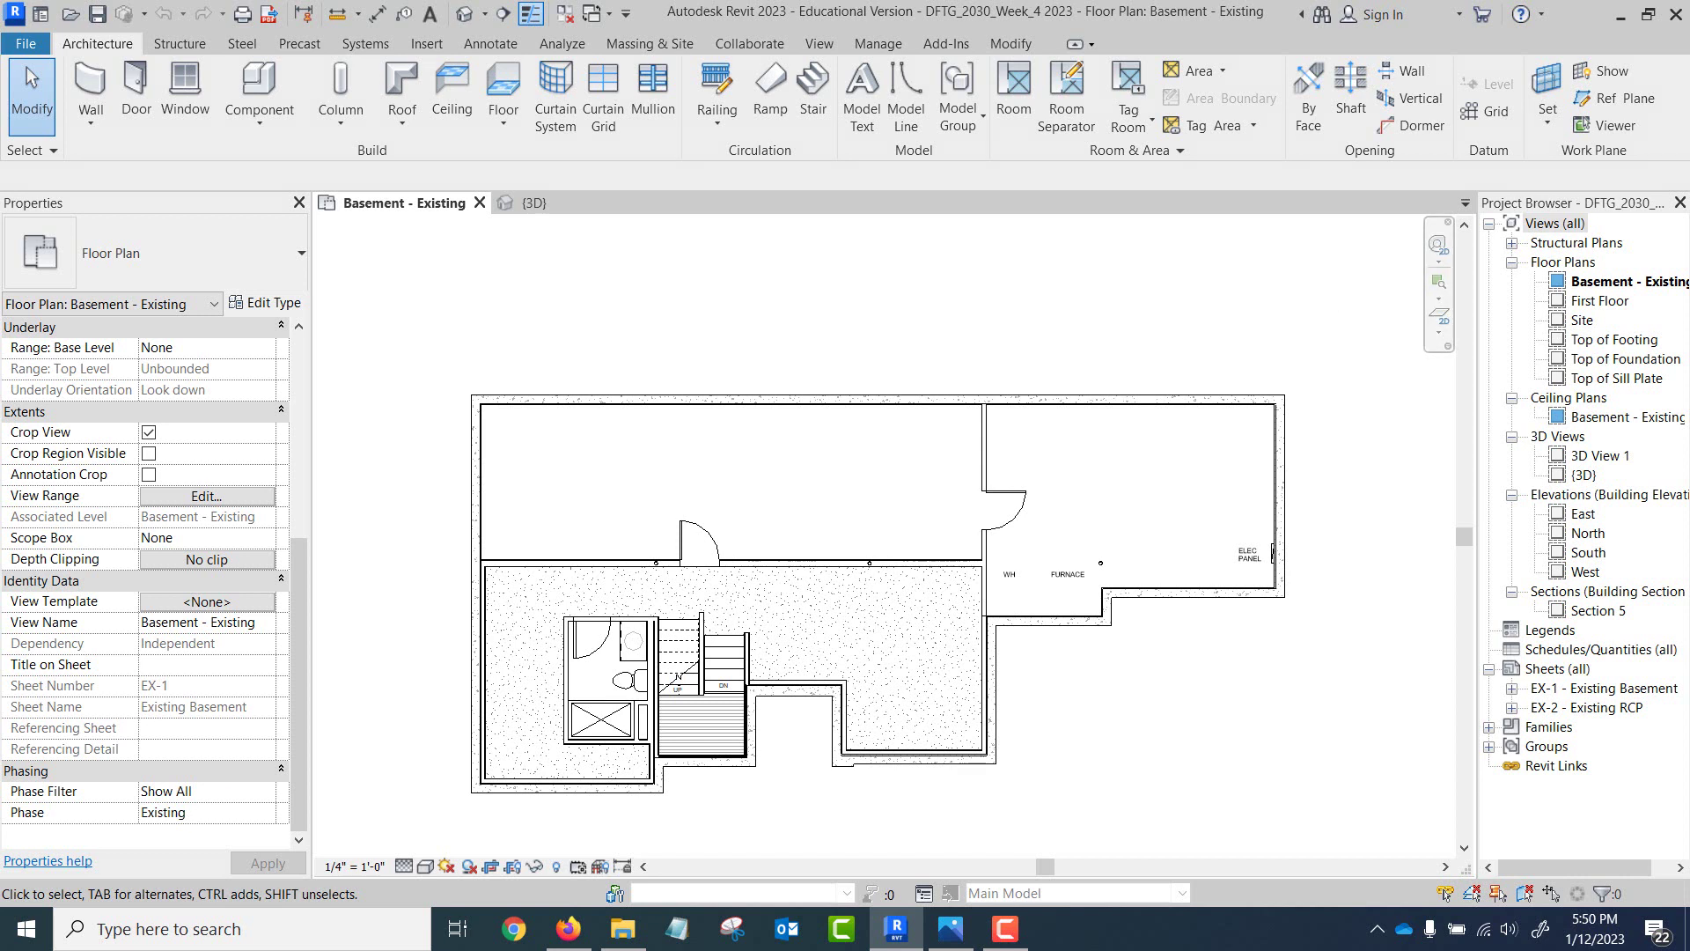
- Switch to Windows Photos to view the Sketch.JPG basement markup
{"action": "left_click", "coordinate": [951, 929]}
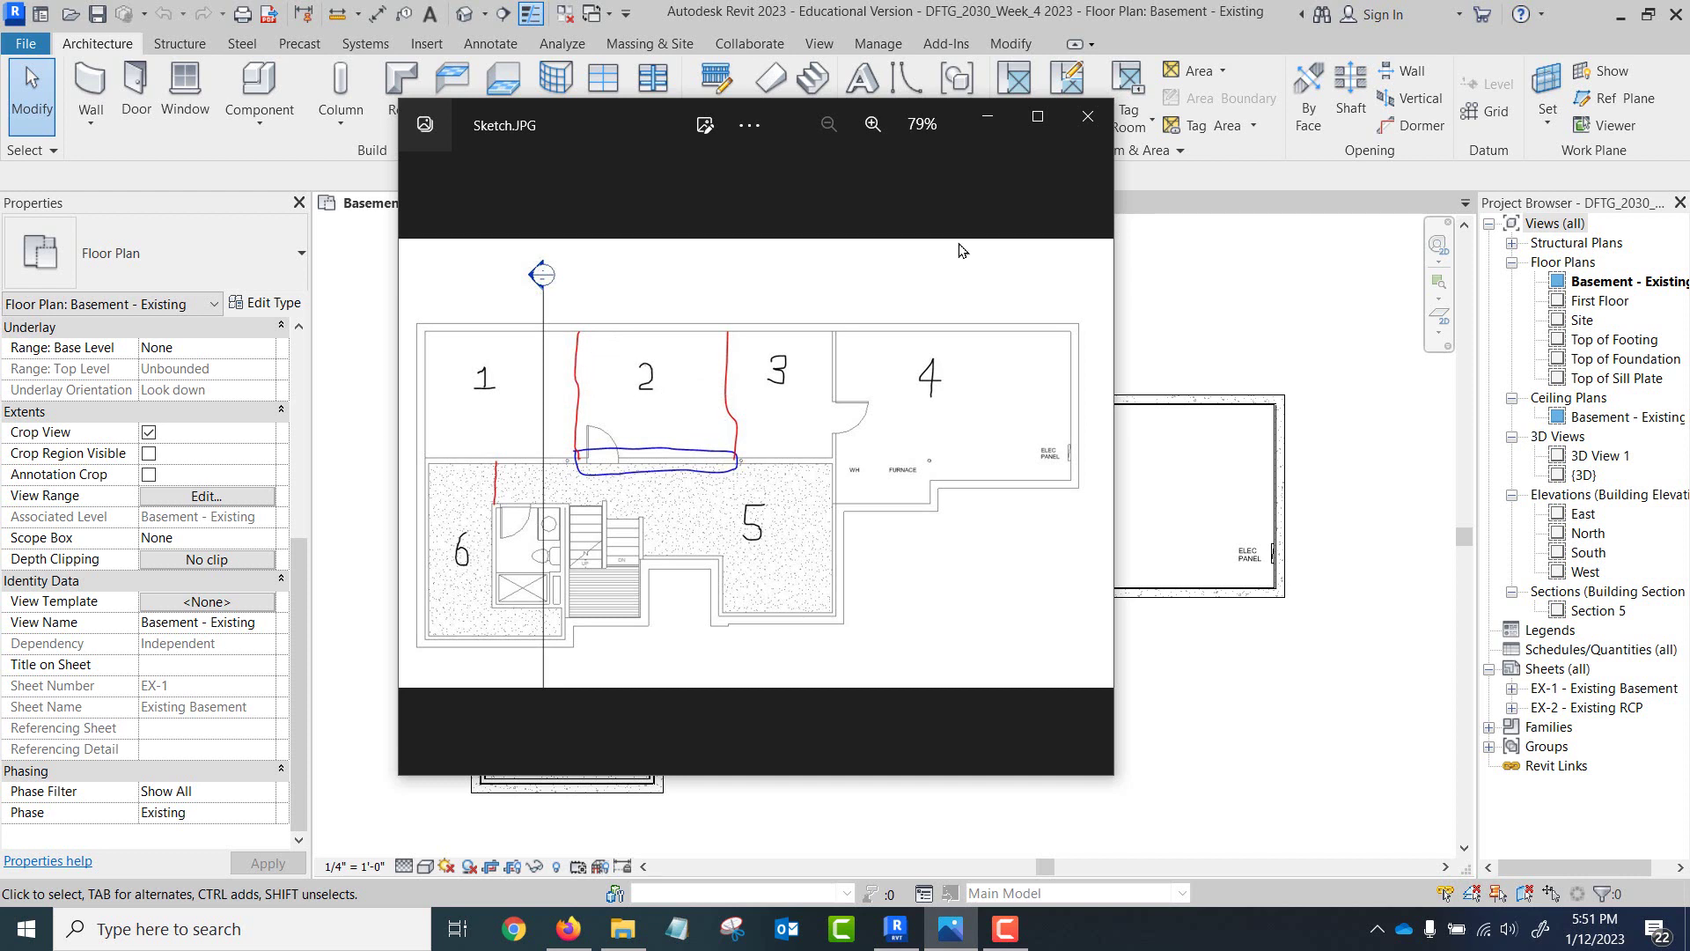
- Bring up the Week 4 DFTG2030 Blackboard page and scroll to the marked-up basement sketch
{"action": "left_click", "coordinate": [568, 933]}
{"action": "scroll", "coordinate": [812, 535], "scroll_direction": "down", "scroll_amount": 5}
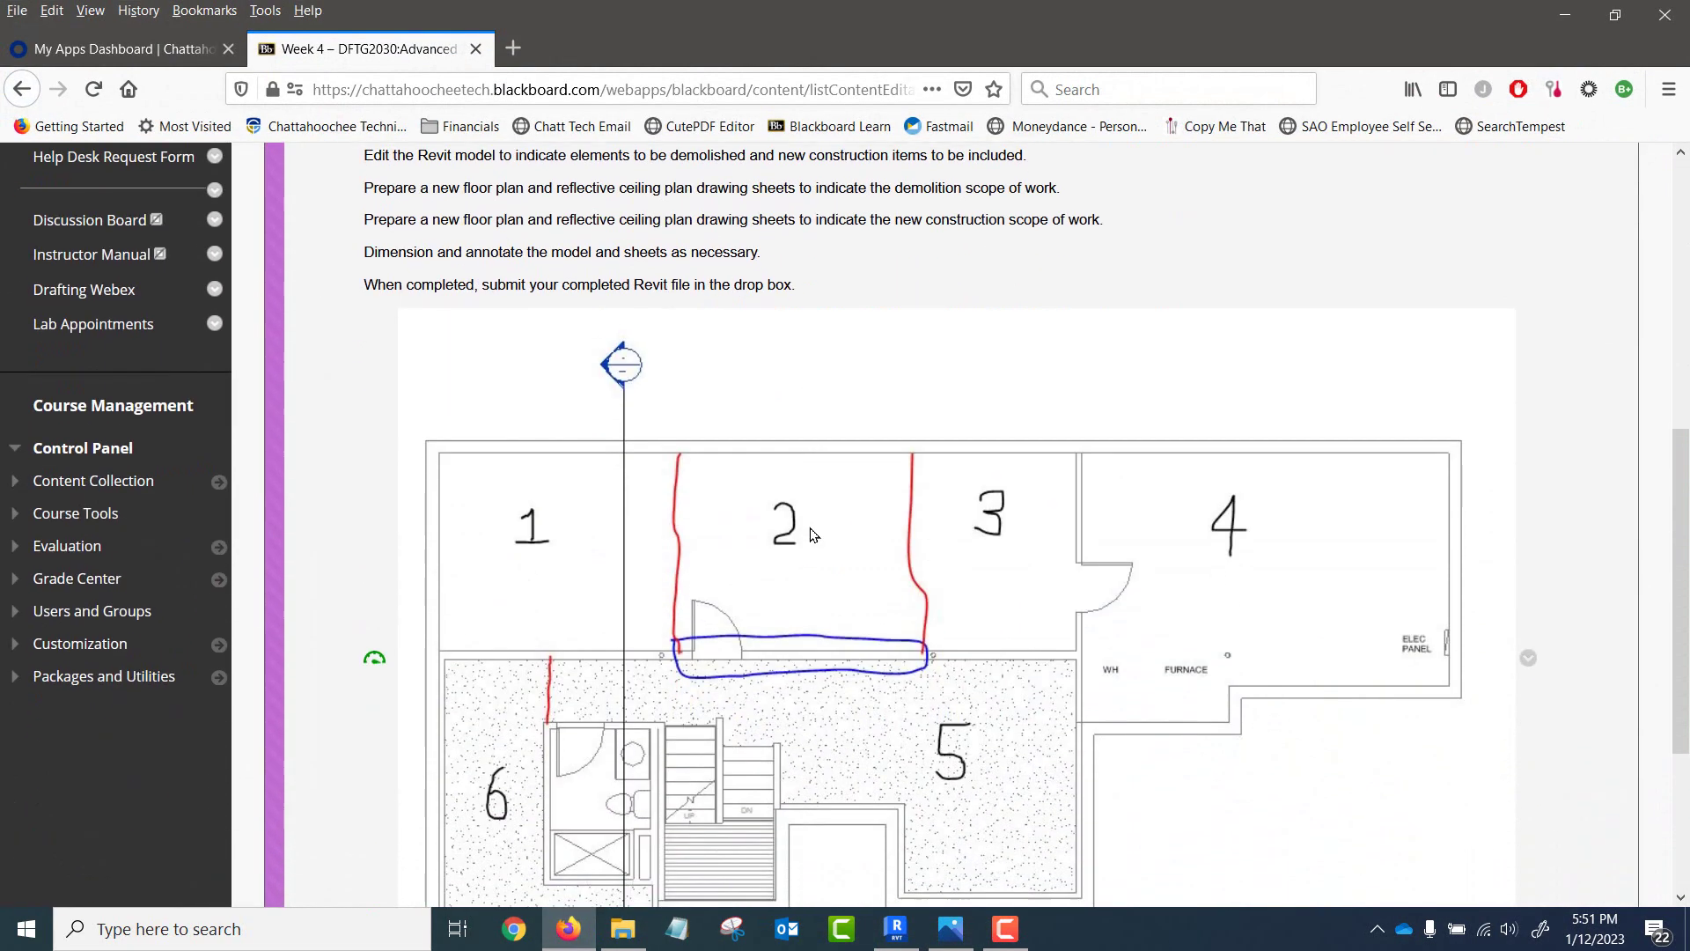